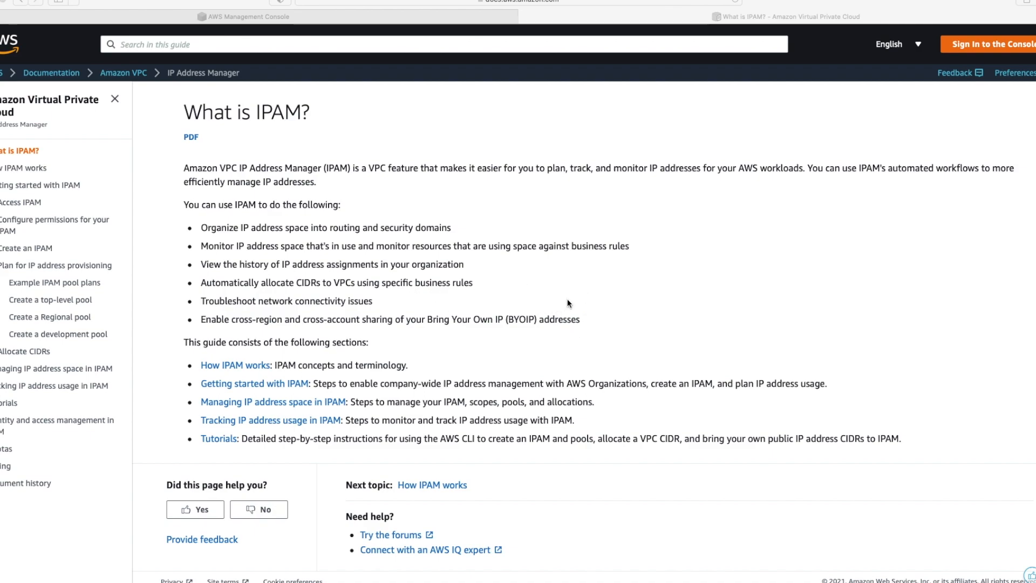
Step: Read the IPAM documentation on how IPAM works and the example pool plans for multiple regions and lines of business
click(34, 170)
click(33, 169)
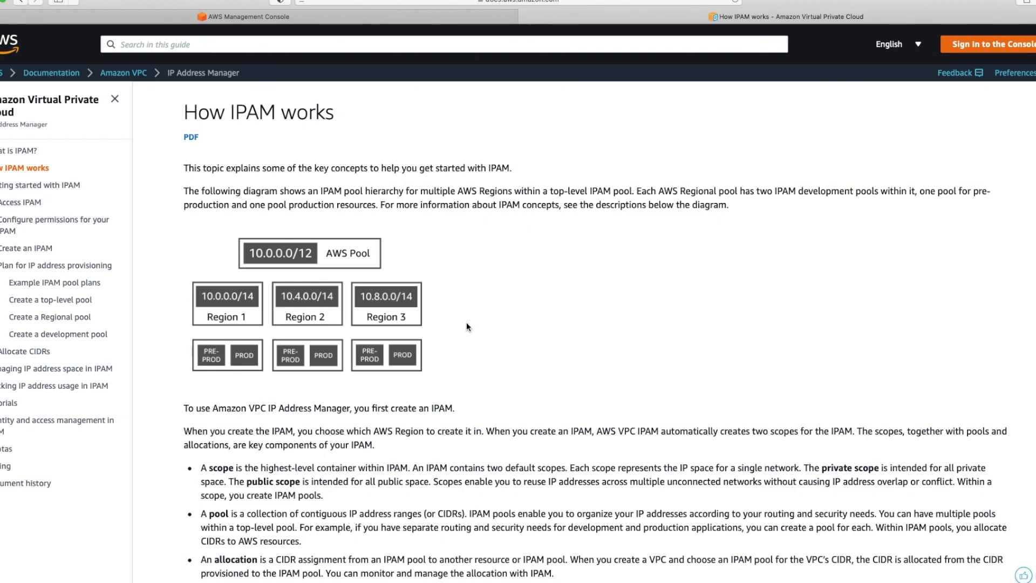
click(87, 283)
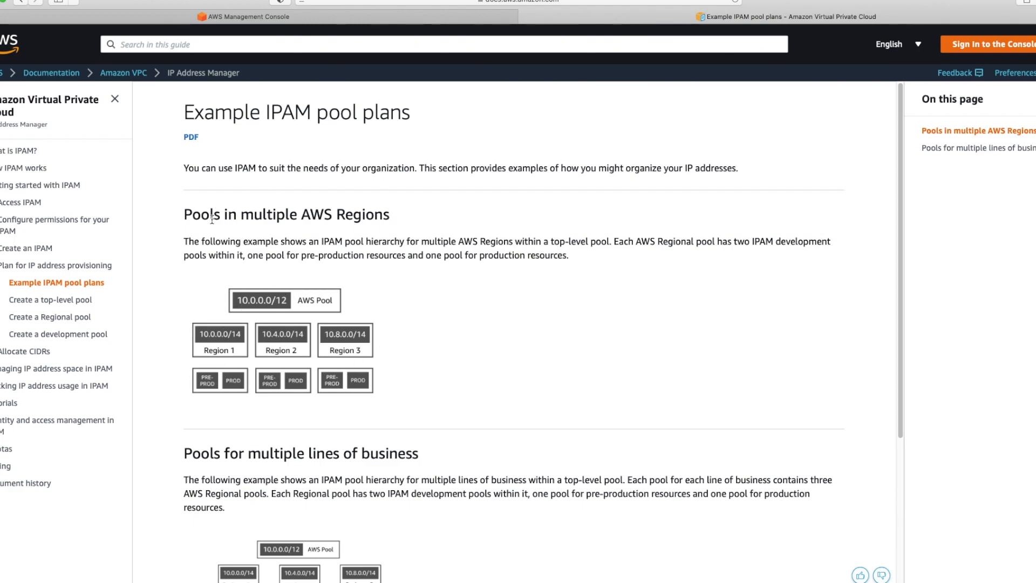
drag(186, 214, 389, 215)
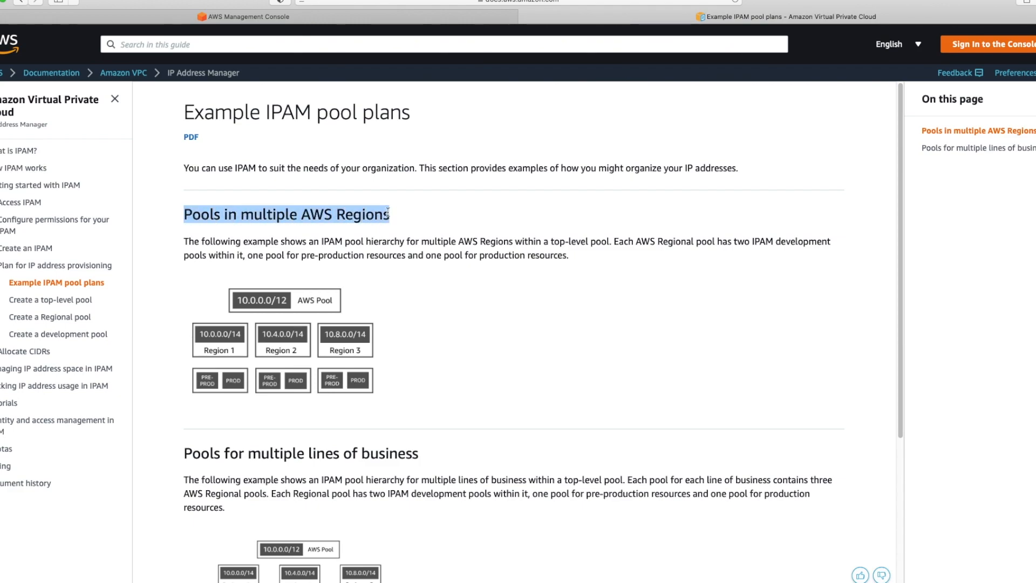
scroll(437, 405, down, 5)
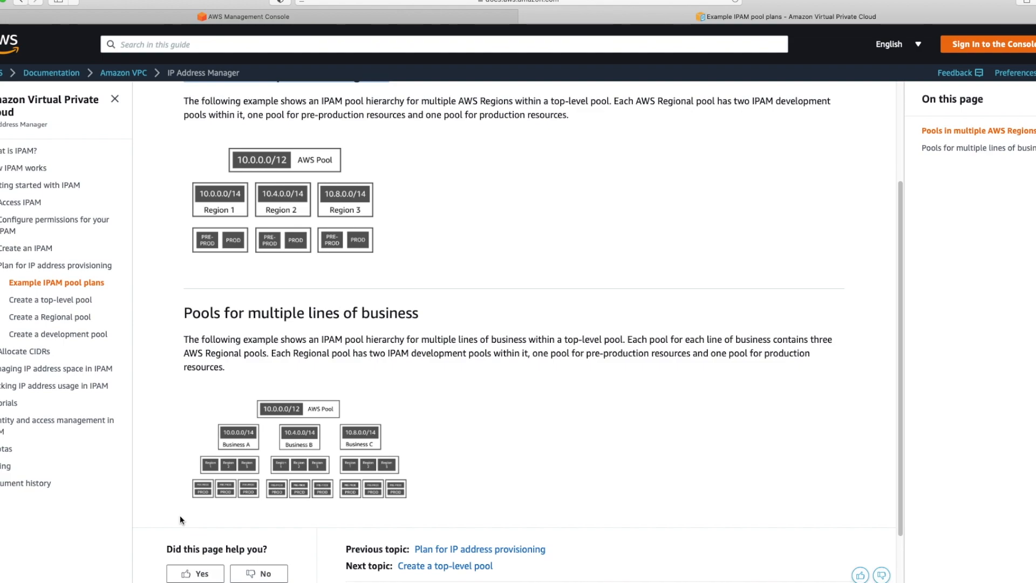
scroll(331, 367, up, 5)
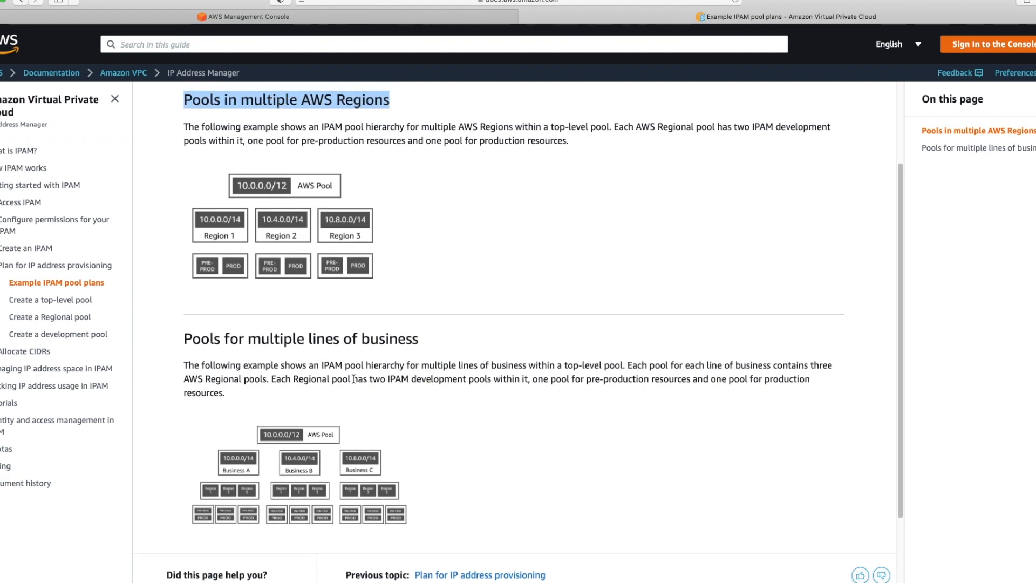
Step: Switch to the AWS Management Console, open Amazon VPC IP Address Manager, and view its delegated administrator settings
click(310, 22)
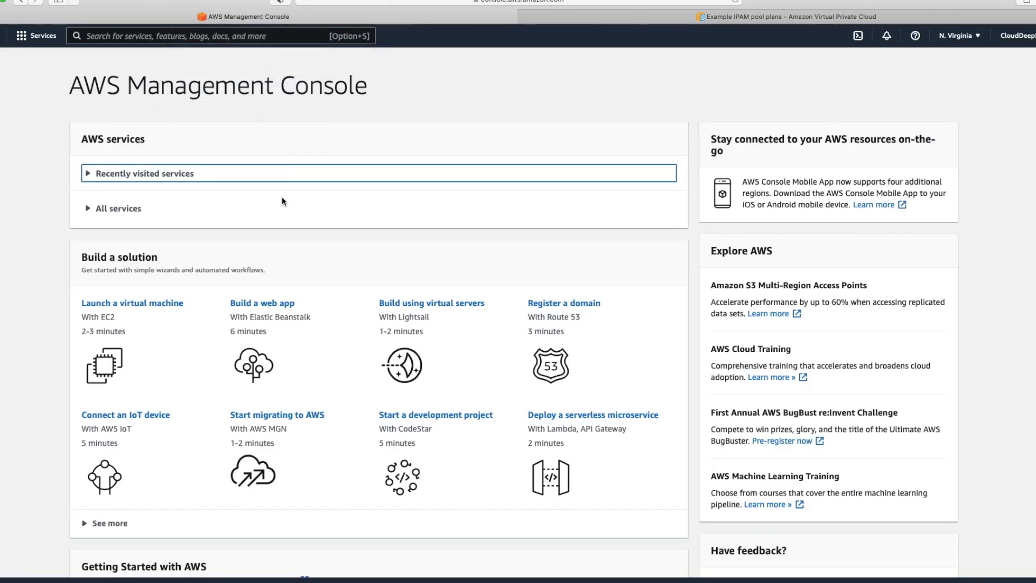
click(88, 209)
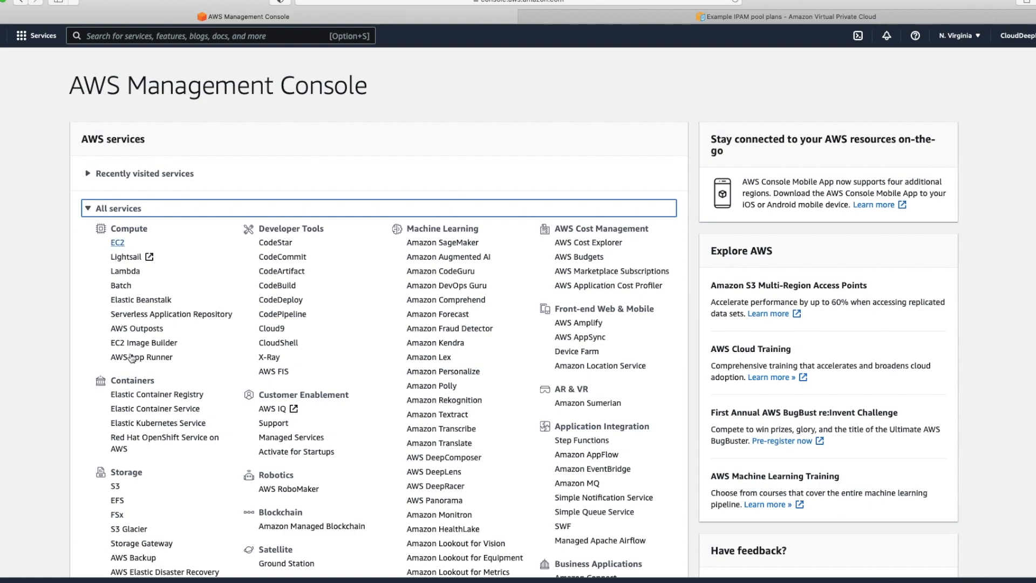
scroll(180, 469, down, 6)
scroll(180, 469, down, 3)
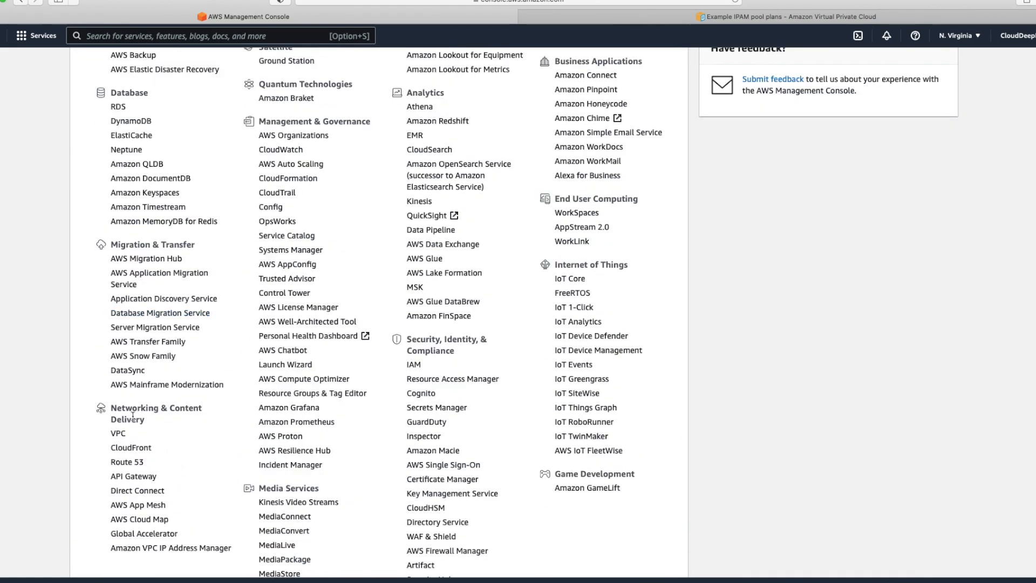
click(164, 550)
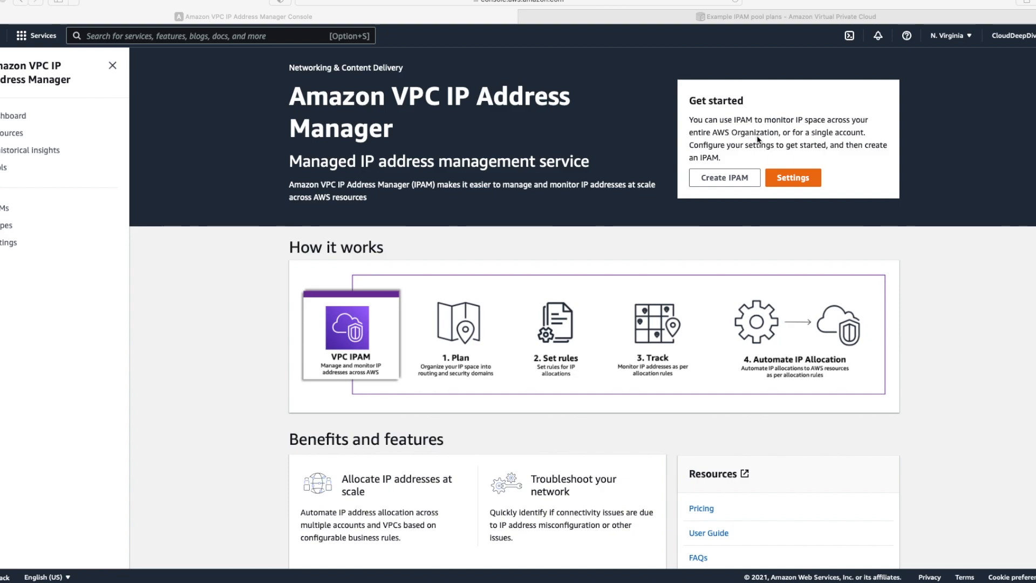
click(792, 177)
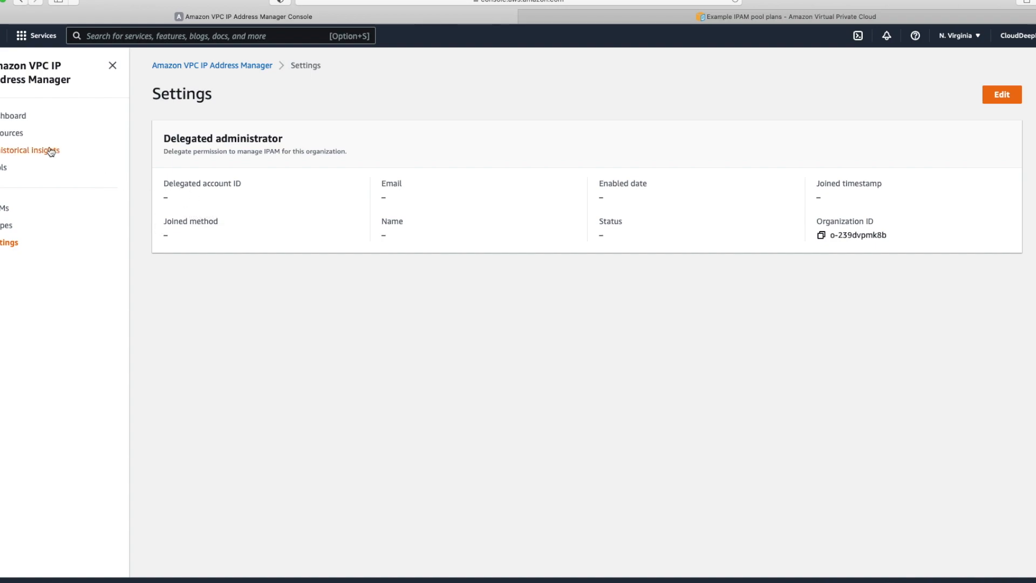
Step: Start a new IPAM, allow data replication from the member accounts, and set its name tag to DemoIPAM
click(6, 212)
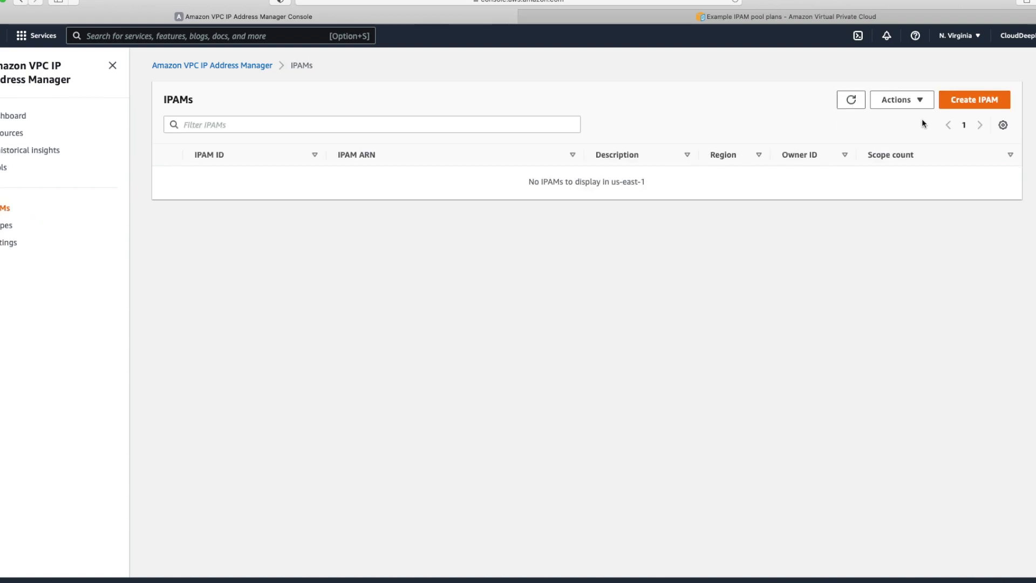
click(975, 100)
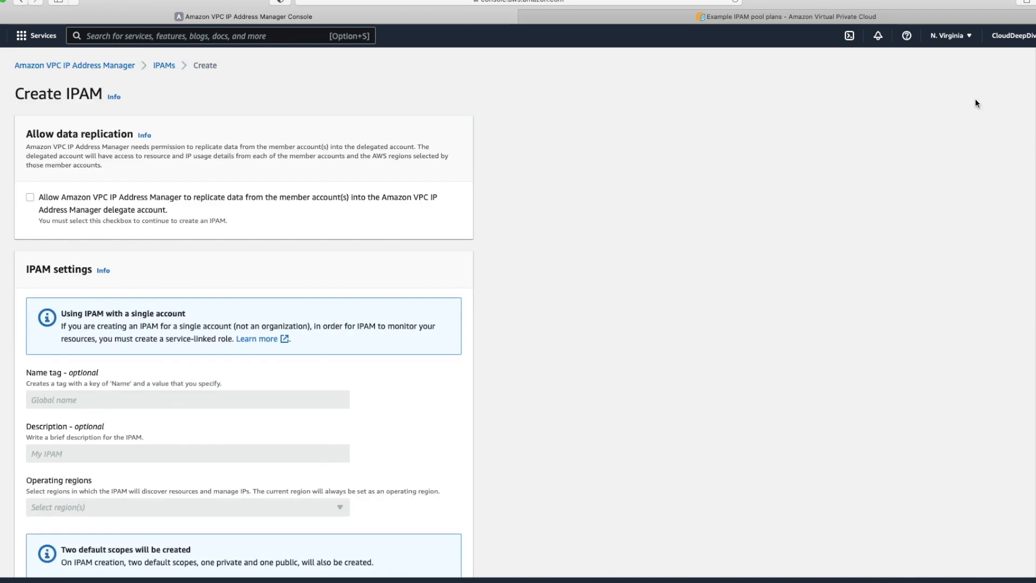
click(31, 197)
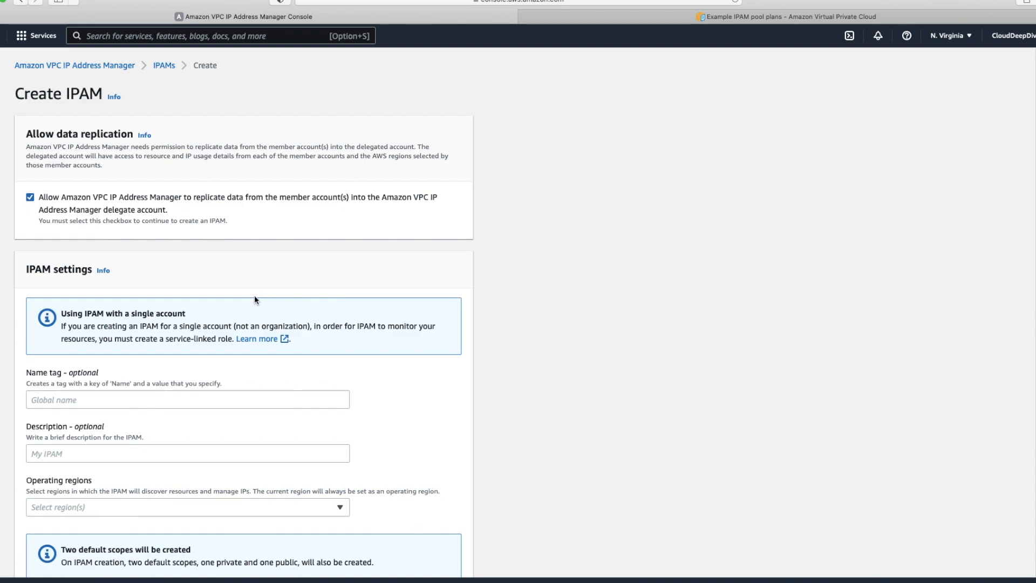
click(30, 198)
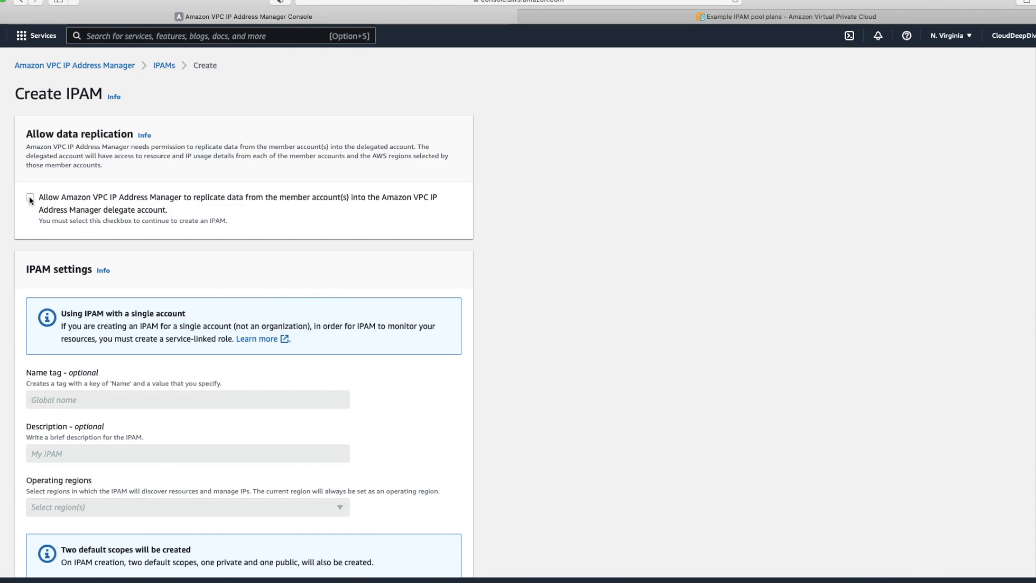
click(30, 198)
click(55, 403)
text(Dem)
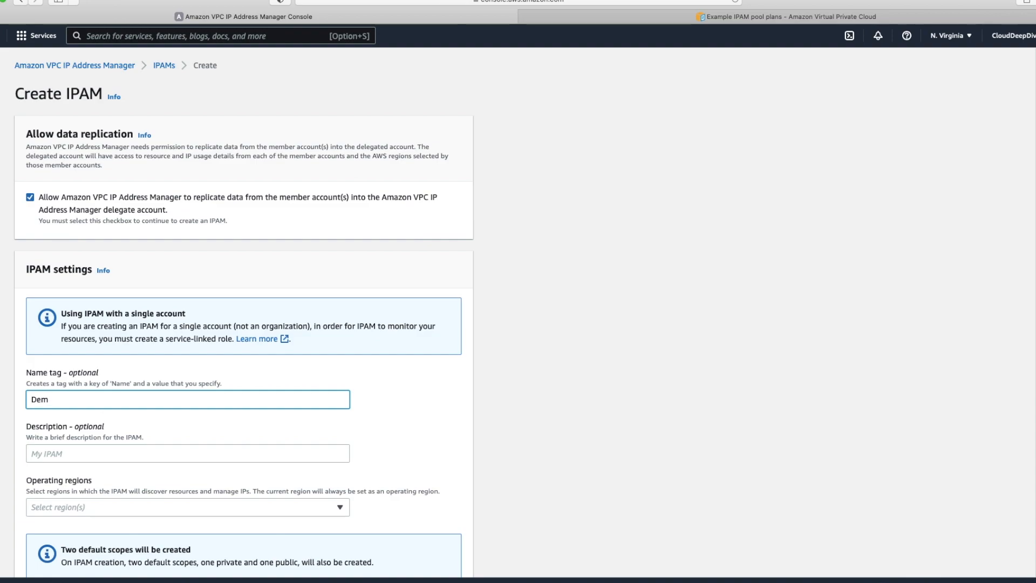
text(o1PAM)
Step: Add US East (N. Virginia) and US East (Ohio) as operating regions and create the IPAM
scroll(113, 462, down, 5)
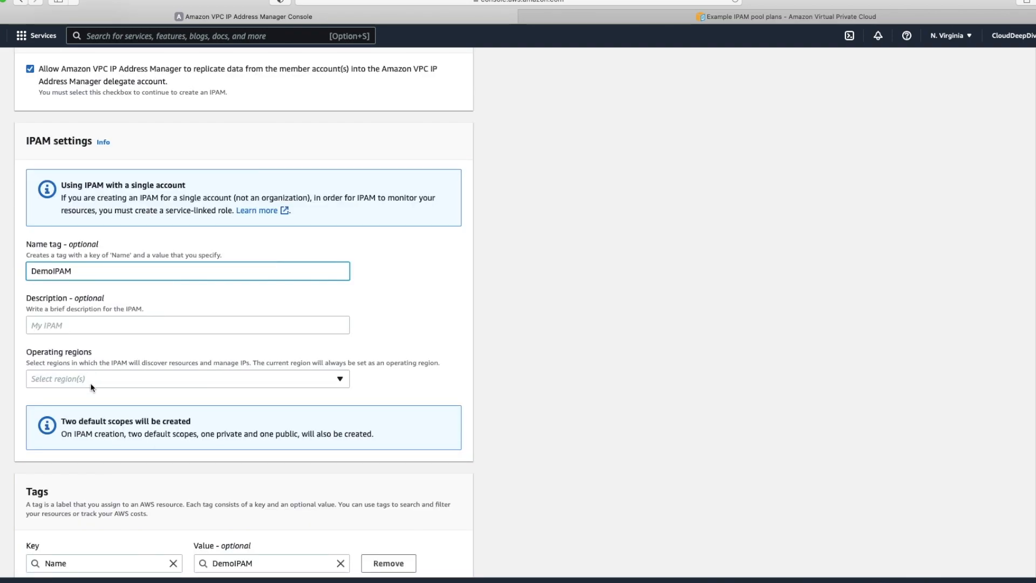
click(93, 382)
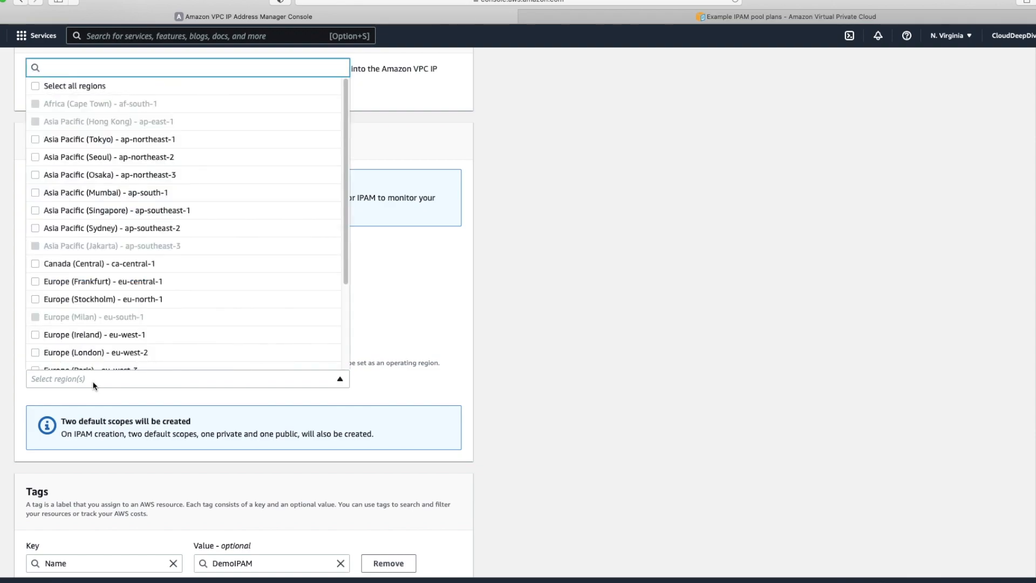
scroll(125, 275, down, 5)
scroll(126, 295, down, 1)
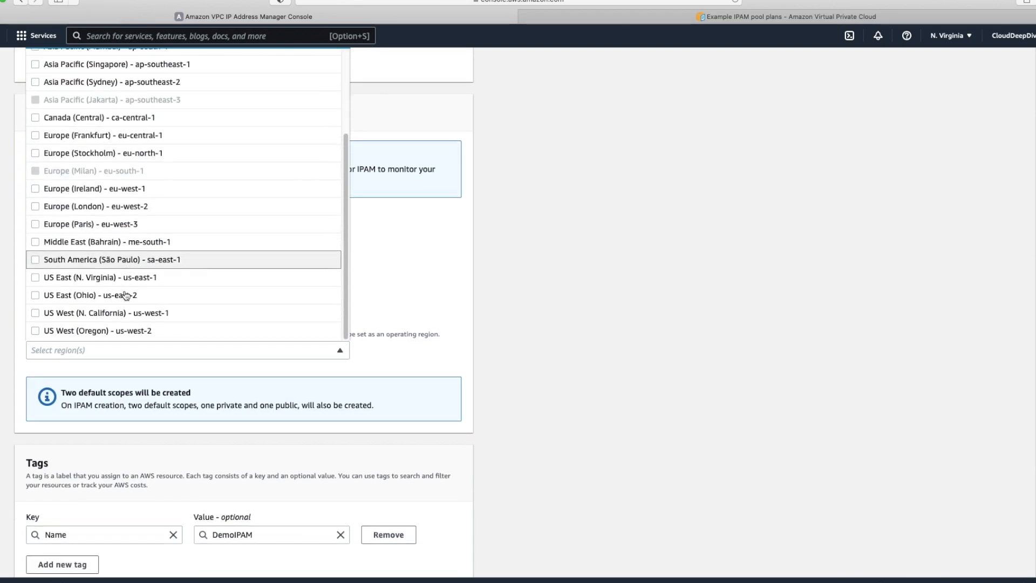
click(91, 278)
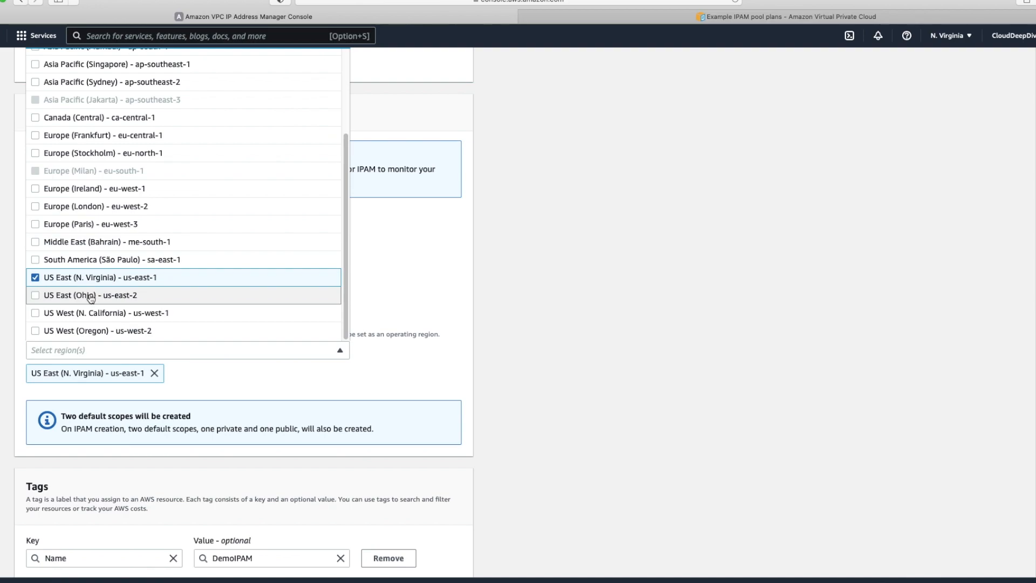
click(90, 297)
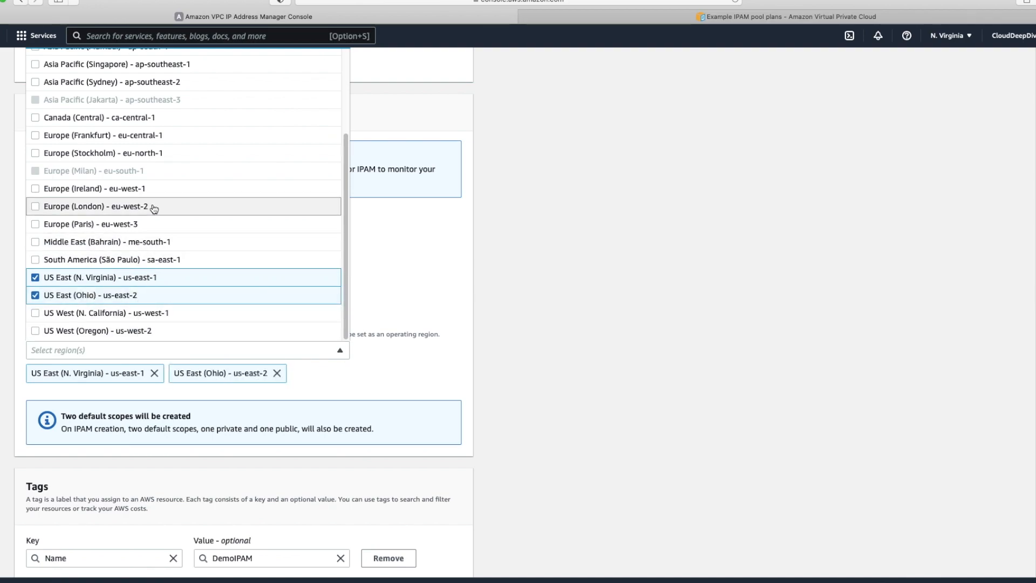
click(412, 379)
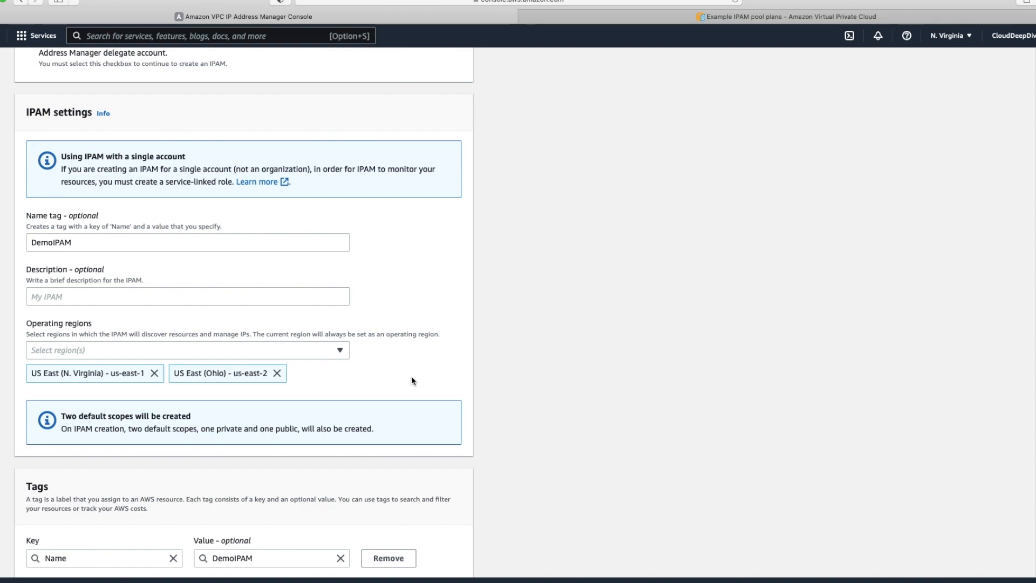
scroll(411, 376, down, 3)
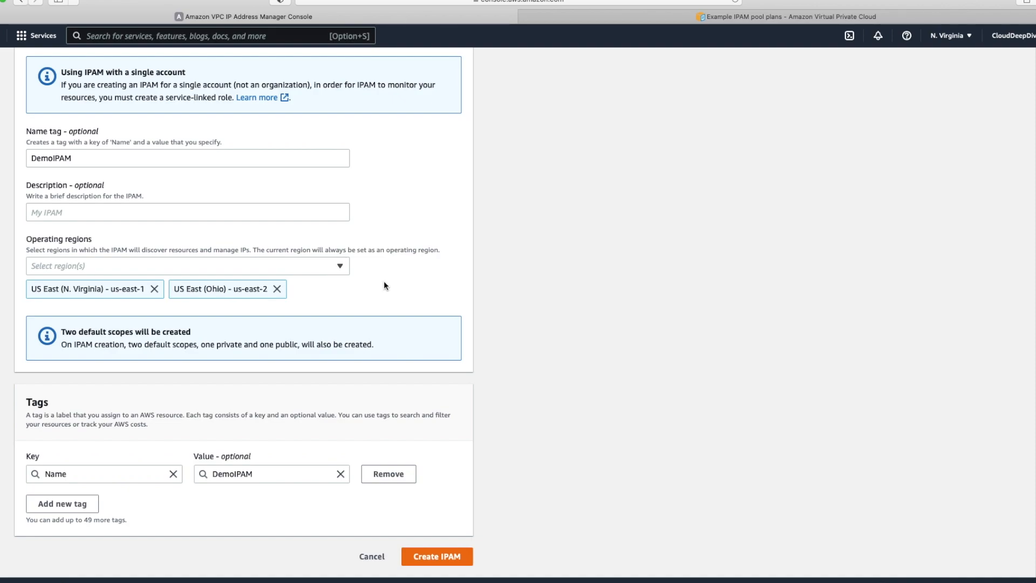
click(437, 565)
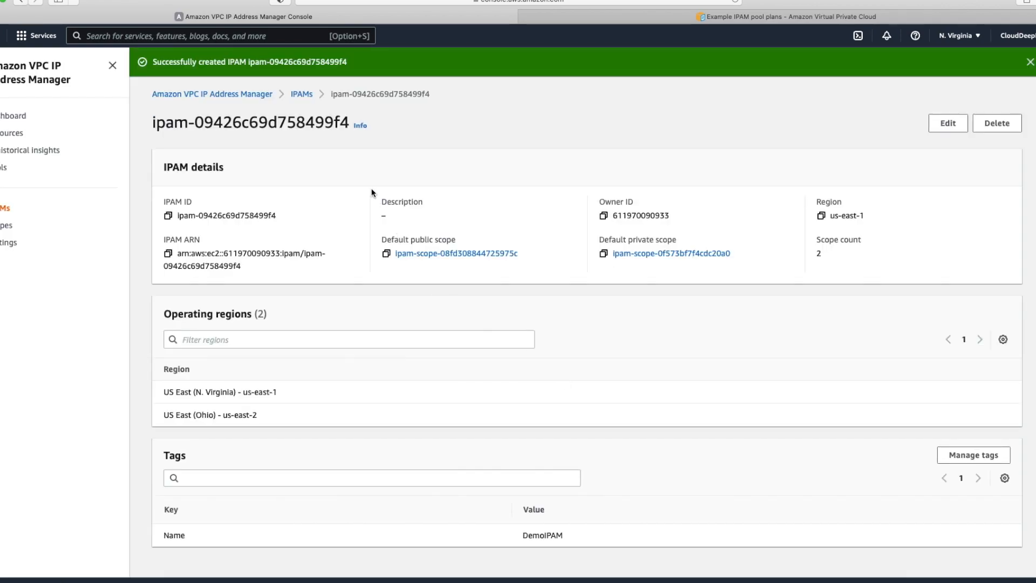
Step: Review the new IPAM in the IPAM list and check its default scopes
click(302, 94)
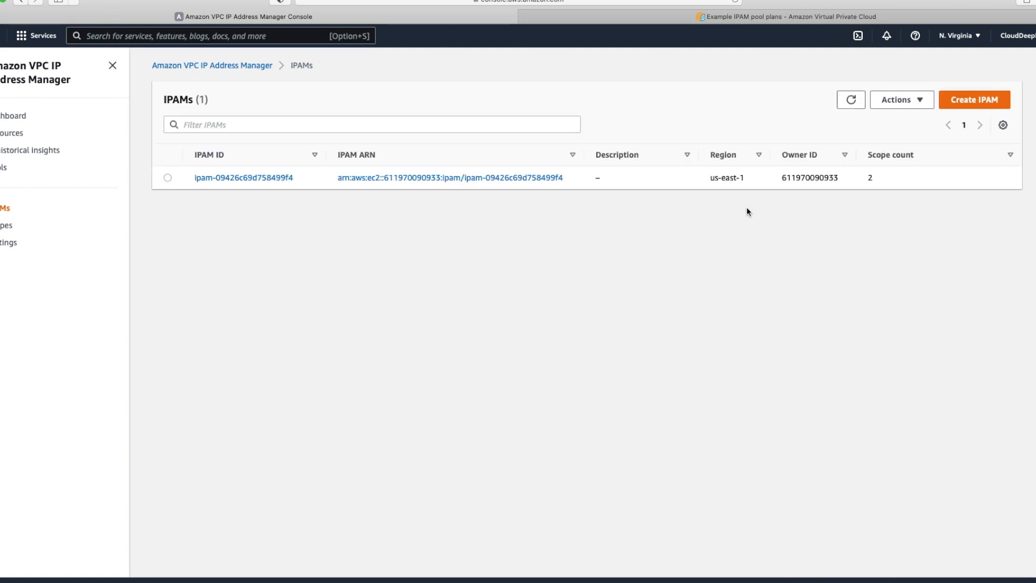
click(213, 179)
click(4, 227)
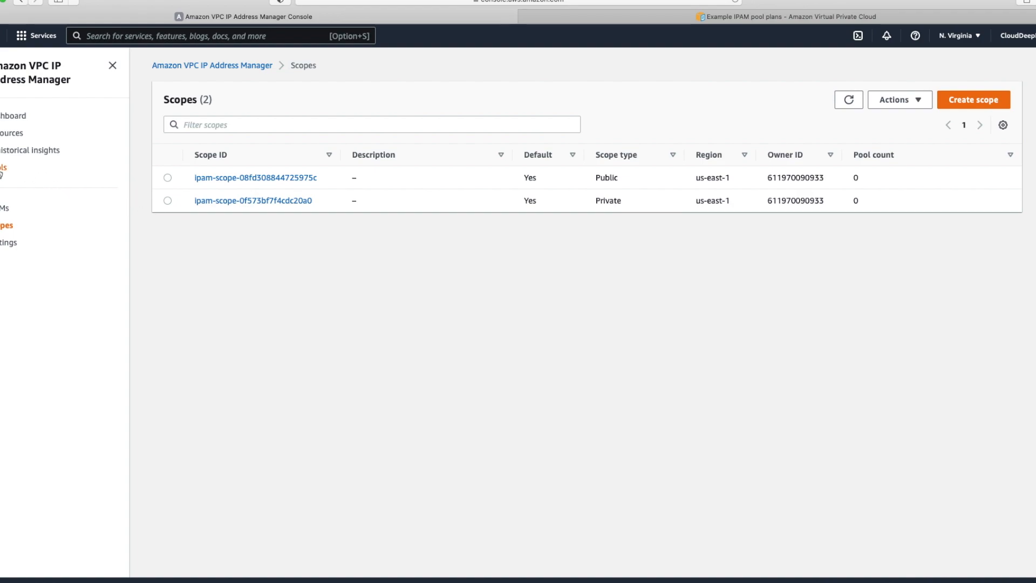
Step: Start a new pool in the default private scope with the name tag GlobalPool
click(1, 168)
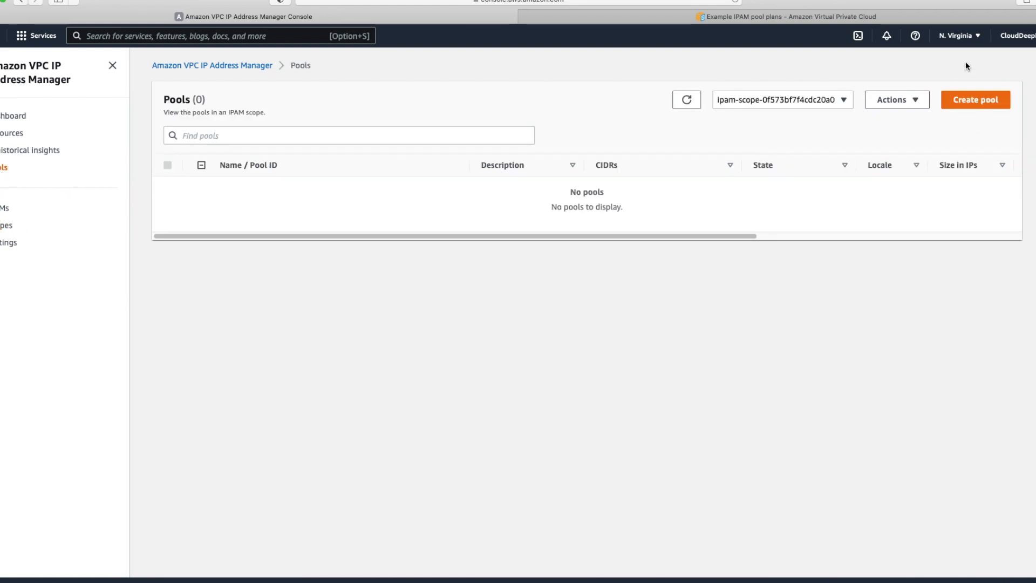
click(845, 104)
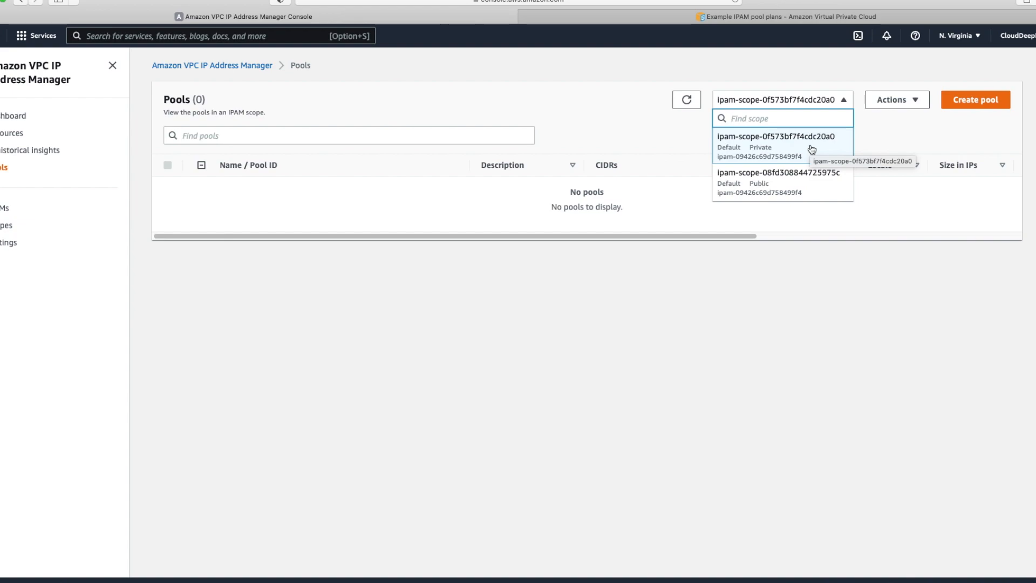
click(780, 148)
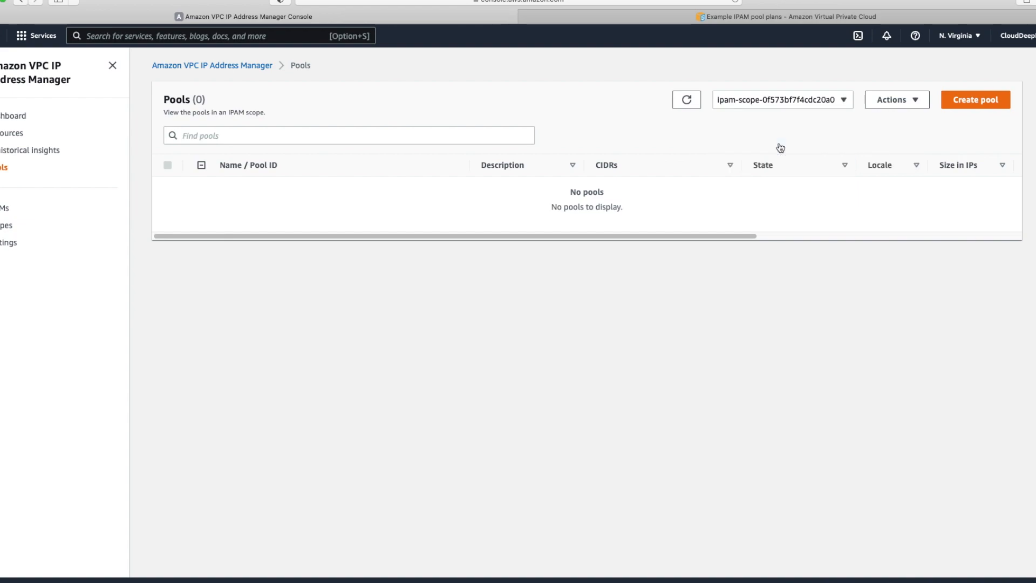
click(976, 99)
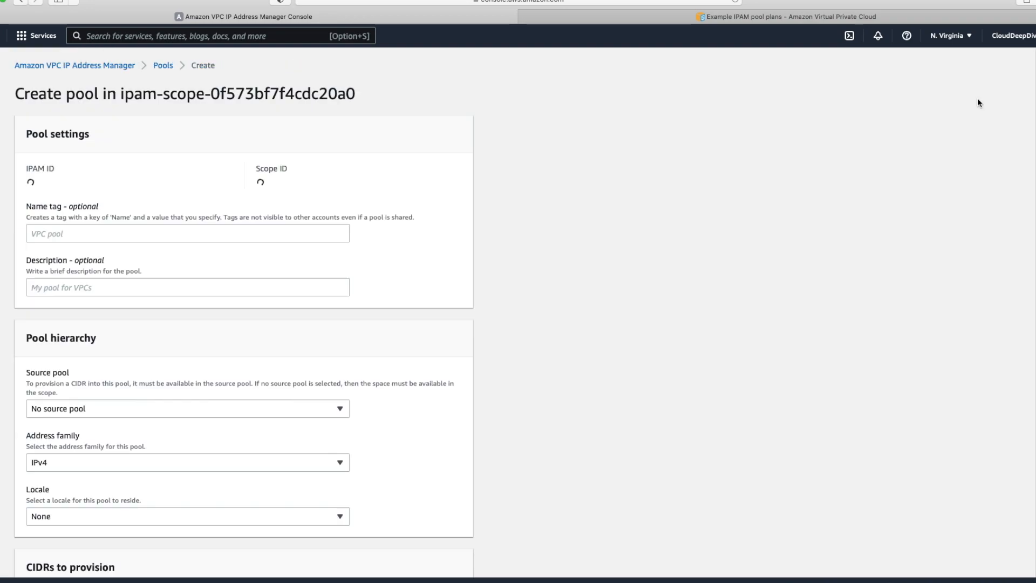
click(100, 234)
text(GlobalPool)
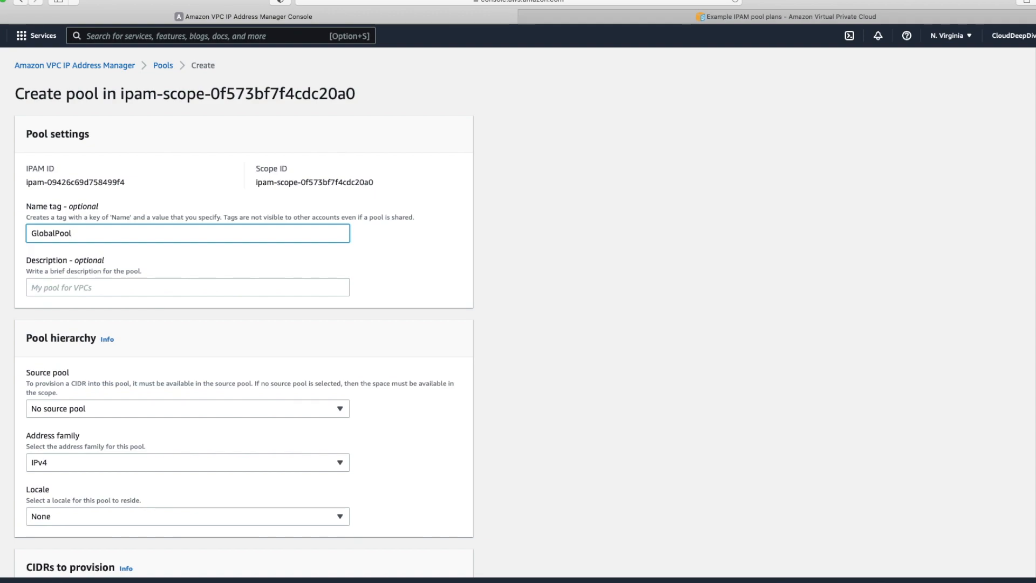
Step: Add the CIDR 10.0.0.0/12 to provision for the GlobalPool pool
scroll(113, 347, down, 2)
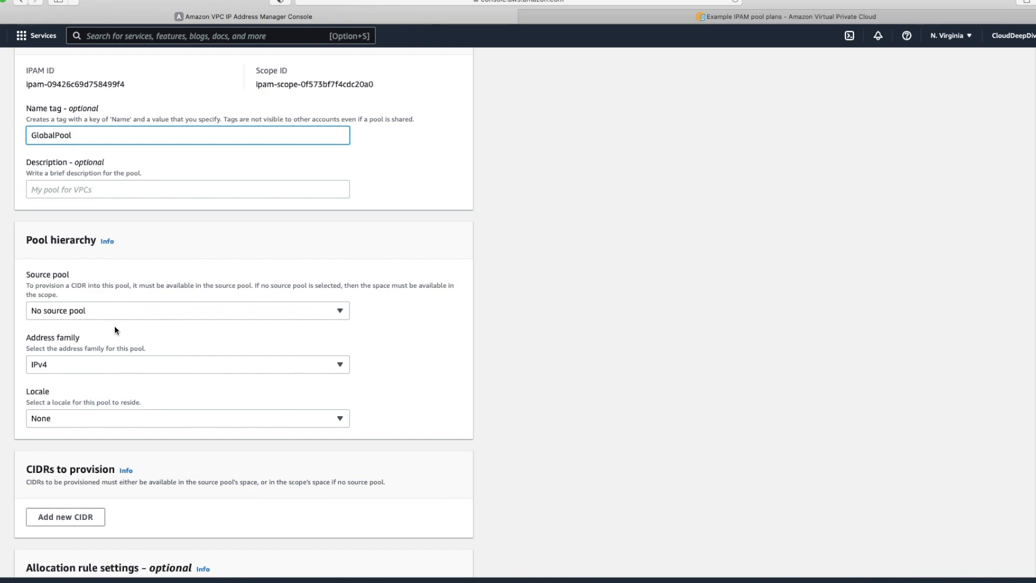
scroll(144, 420, down, 1)
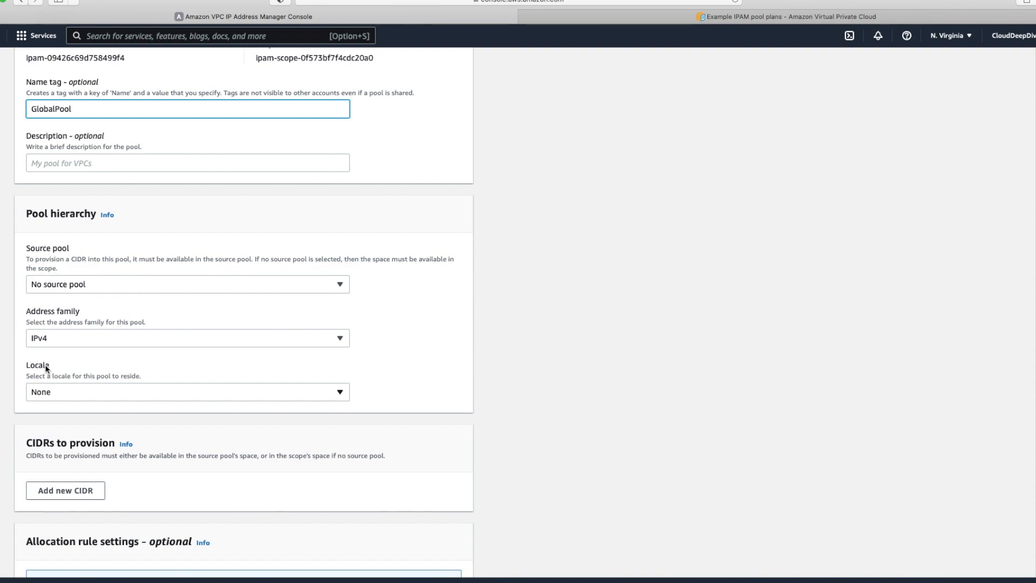
scroll(95, 441, down, 1)
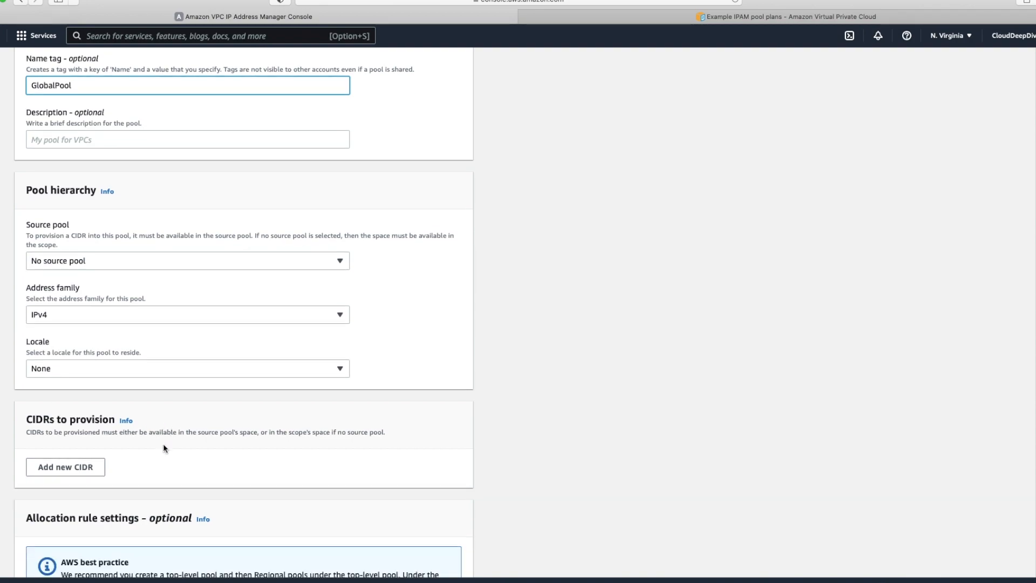
click(70, 474)
scroll(214, 458, down, 4)
click(99, 409)
text(10.0)
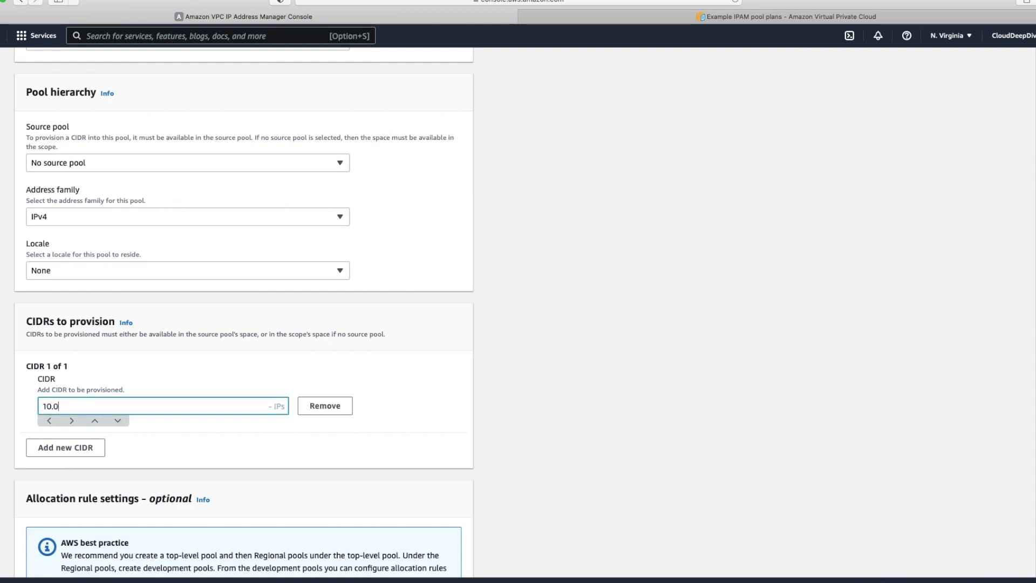
text(.0.0/12)
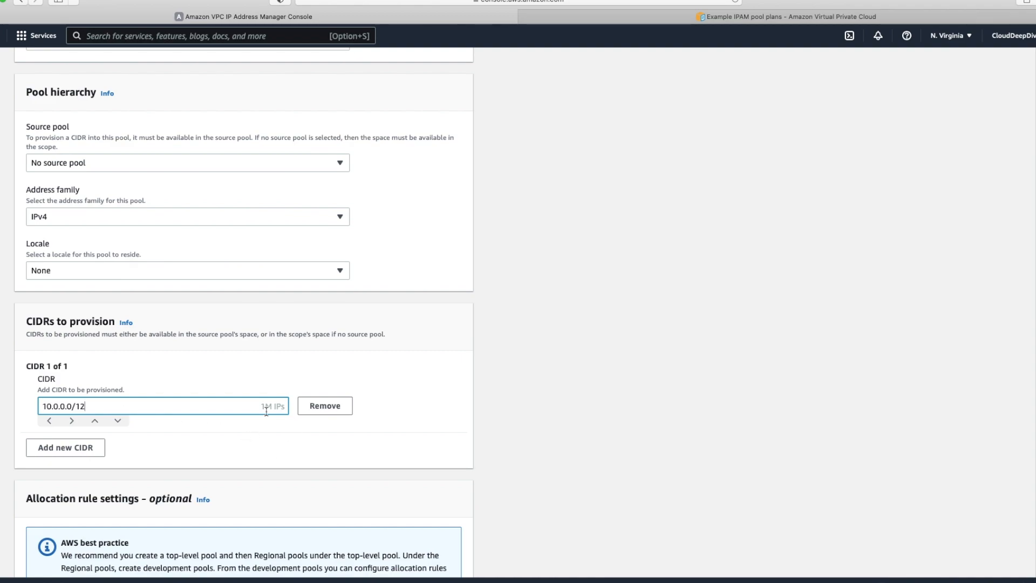
Step: Create the GlobalPool pool, leaving its allocation rule settings and tags as they are
click(273, 439)
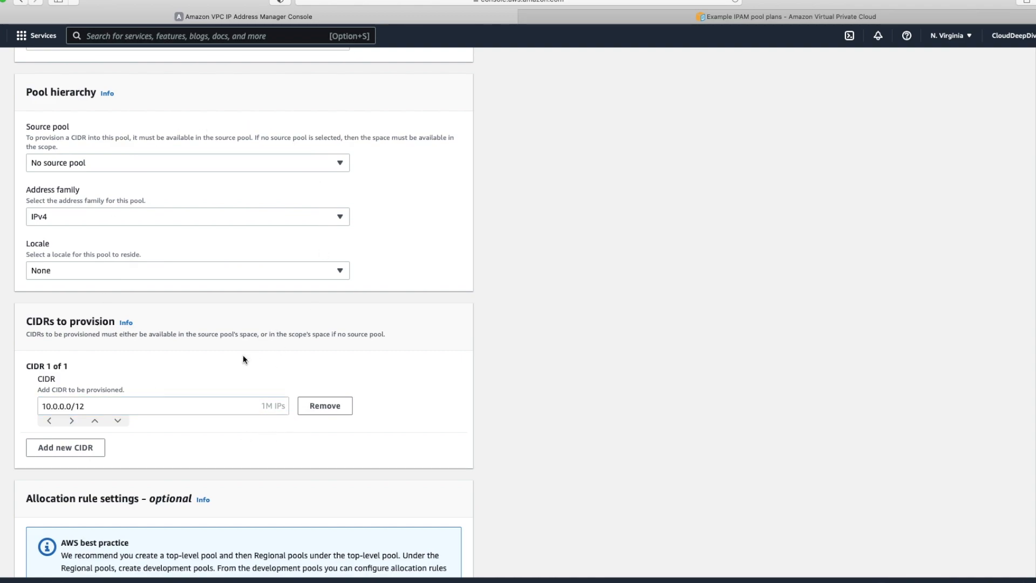
scroll(271, 387, down, 5)
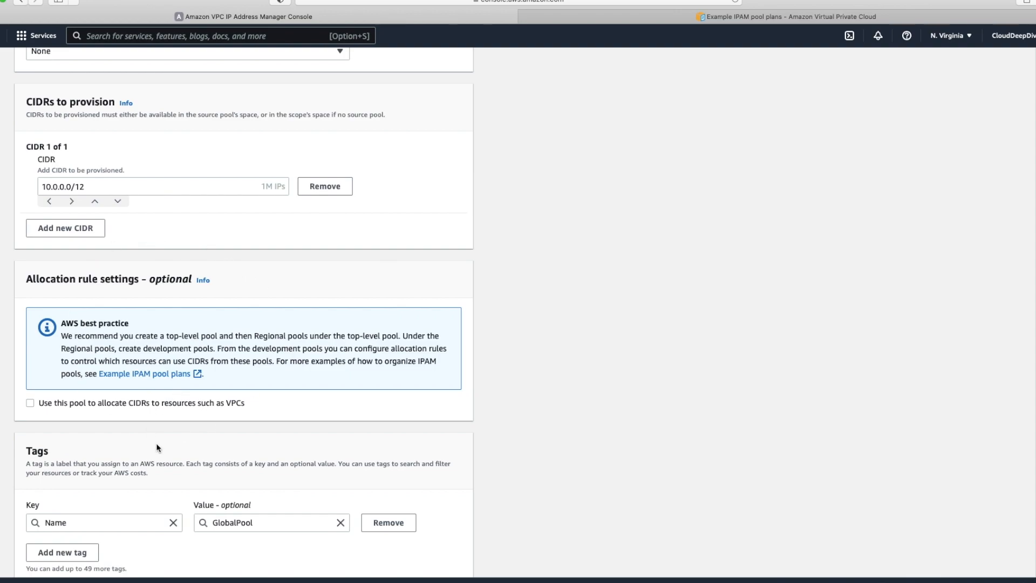
scroll(150, 447, down, 2)
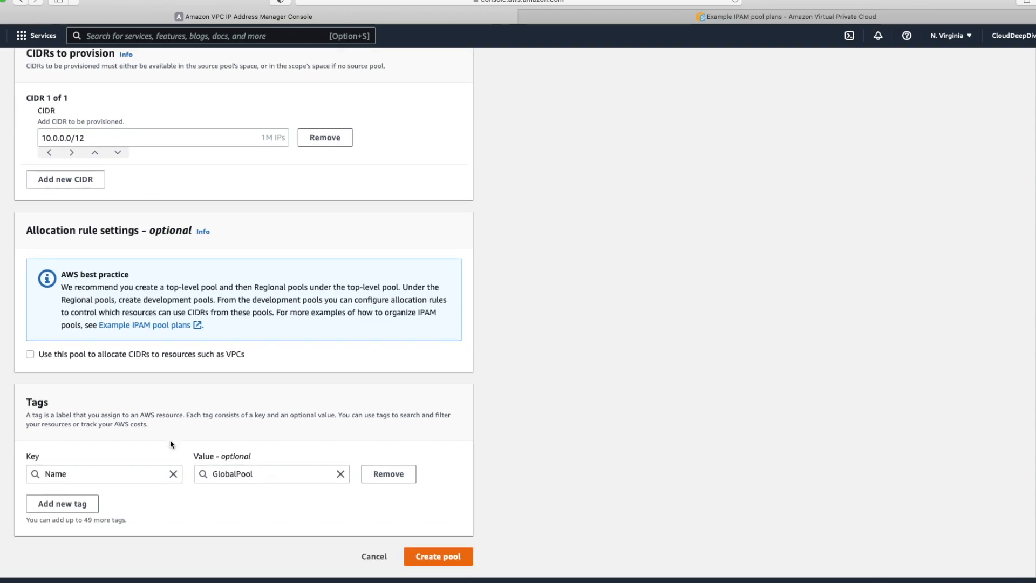
click(436, 556)
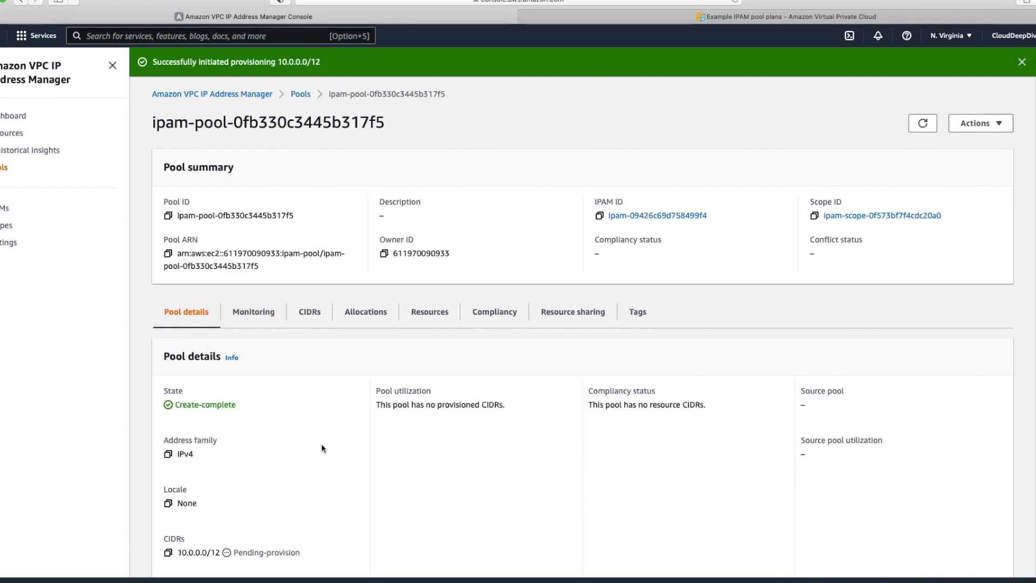
Step: Review the new top-level pool's monitoring graphs, CIDRs, allocations, resources and compliancy settings
click(253, 287)
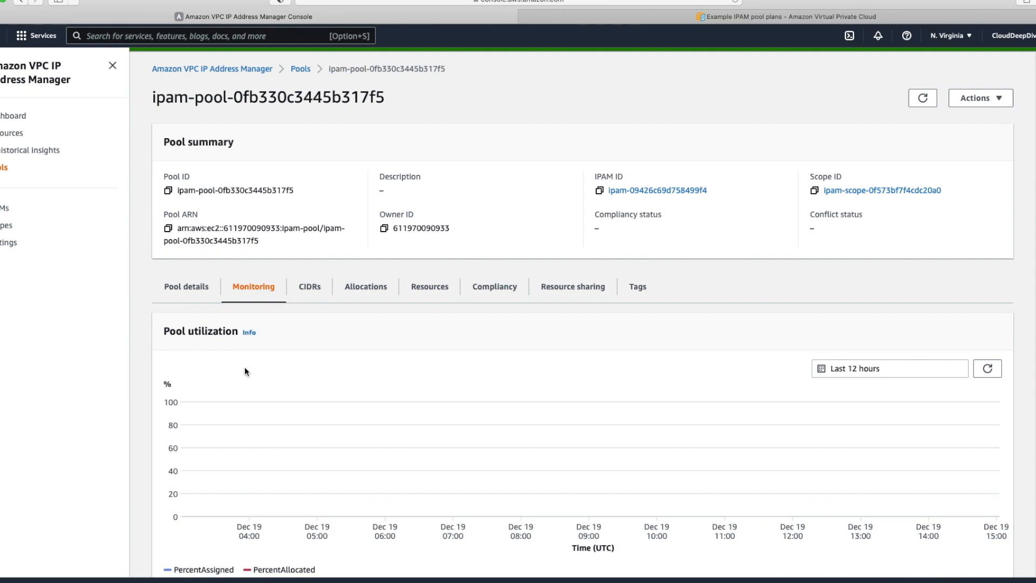
scroll(414, 432, down, 5)
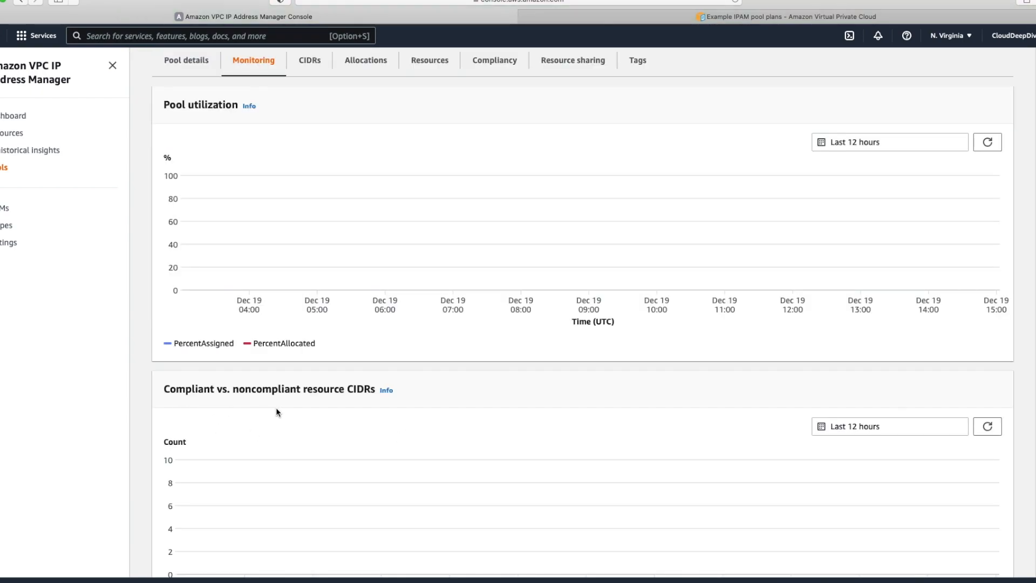
scroll(405, 439, up, 5)
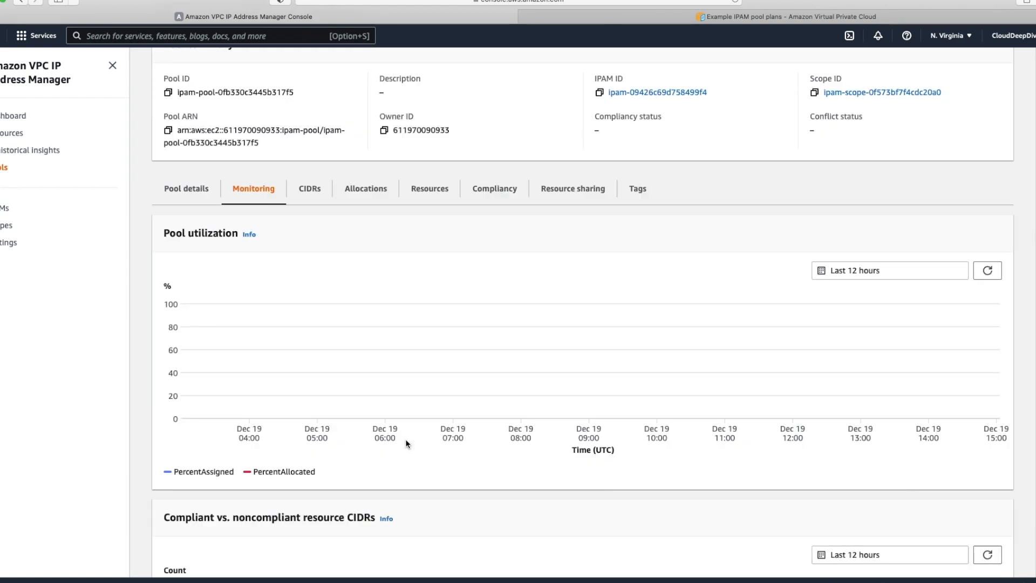
click(302, 295)
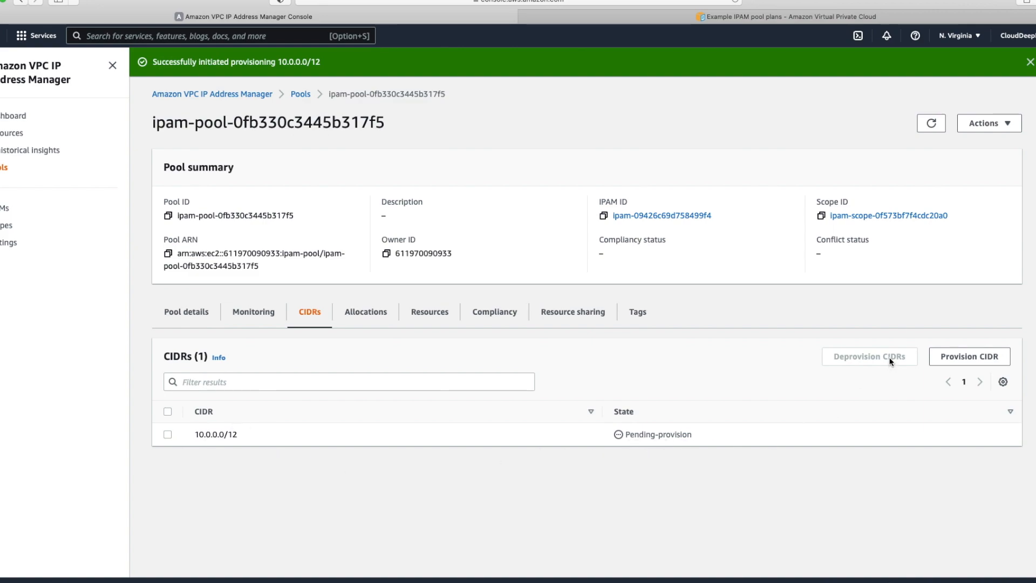
drag(641, 434, 682, 435)
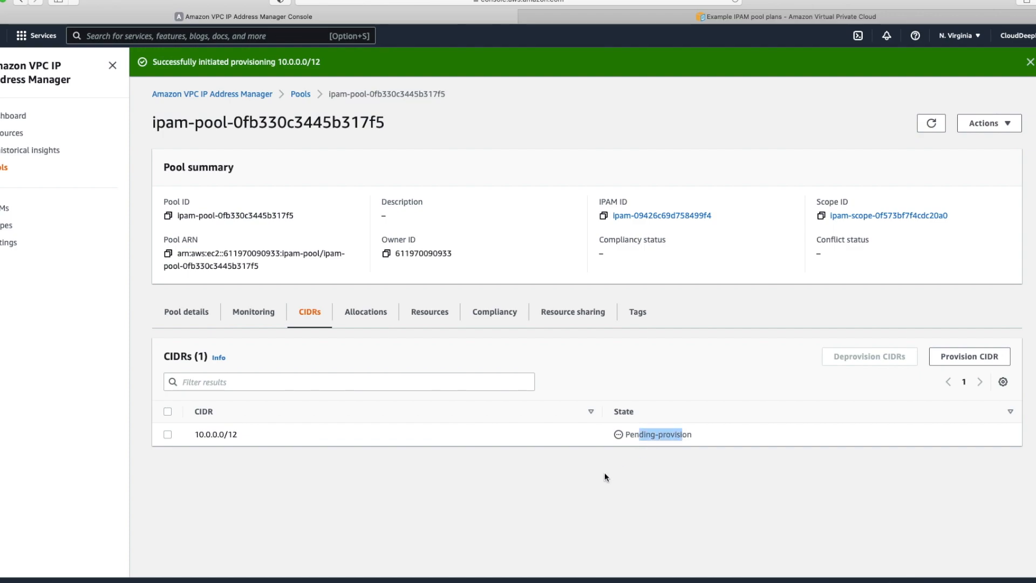
click(370, 313)
click(425, 314)
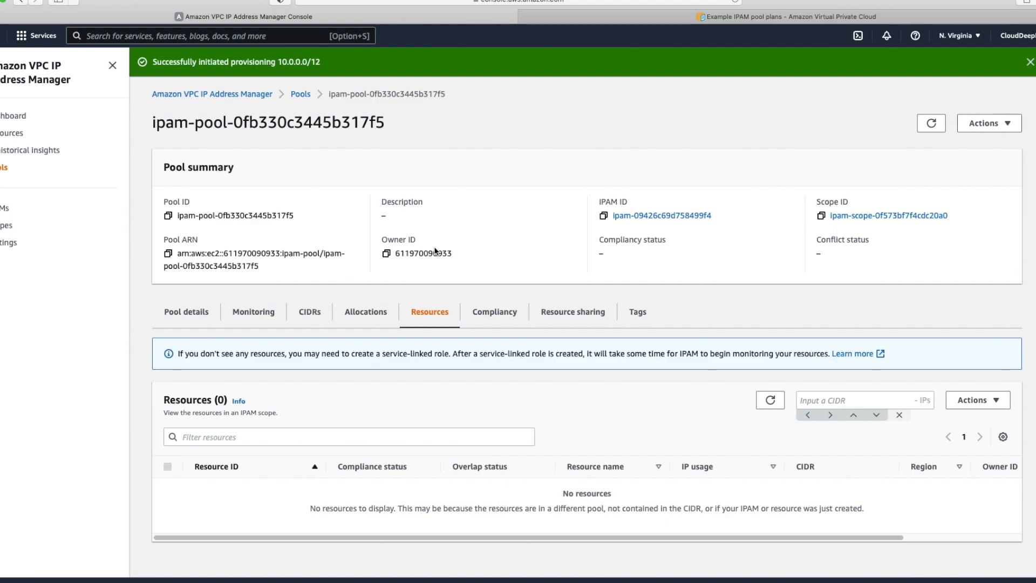
click(505, 321)
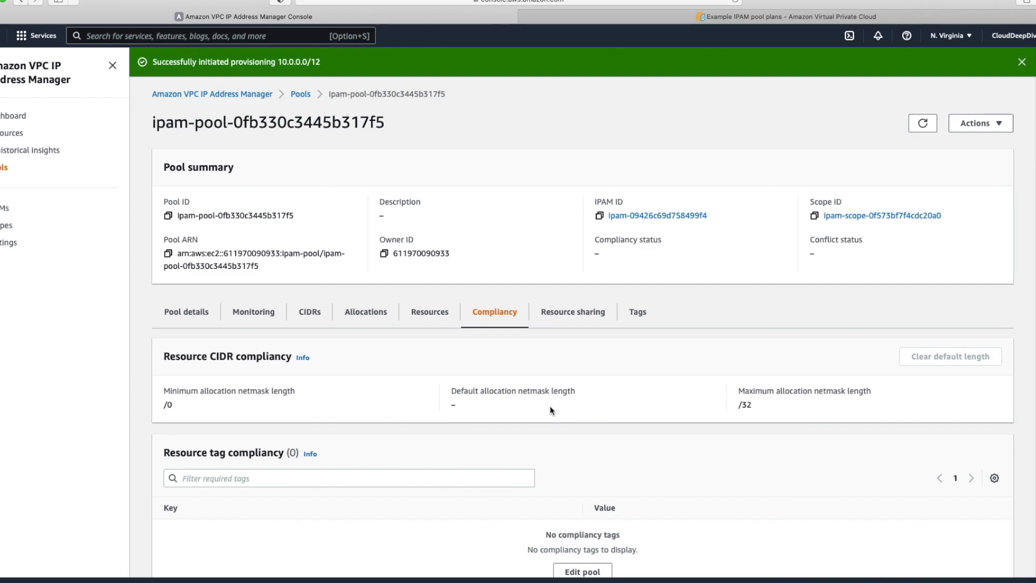
Step: Refresh the provisioning state of the pool's 10.0.0.0/12 CIDR and return to the list of pools
click(310, 316)
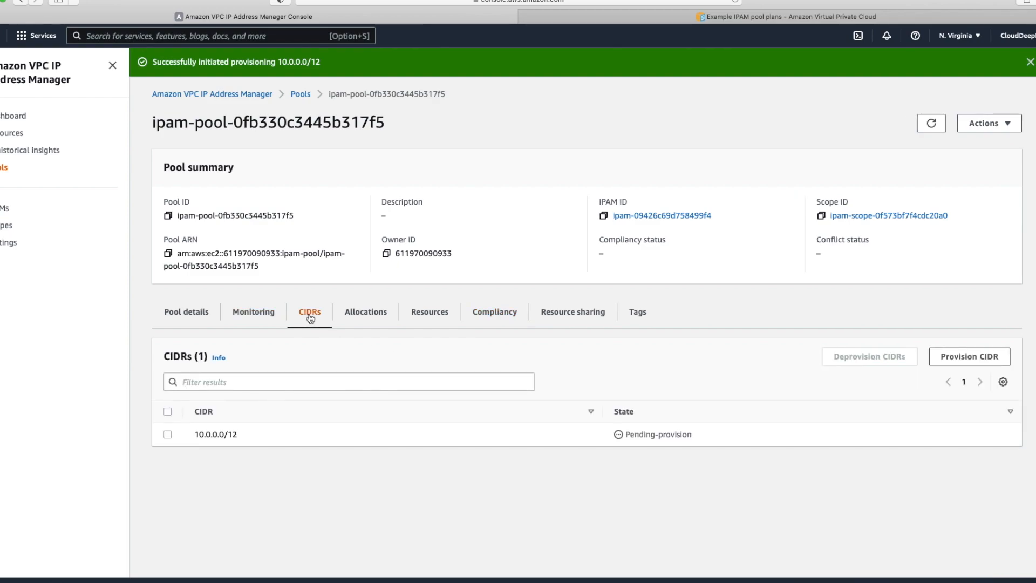
click(931, 123)
click(300, 94)
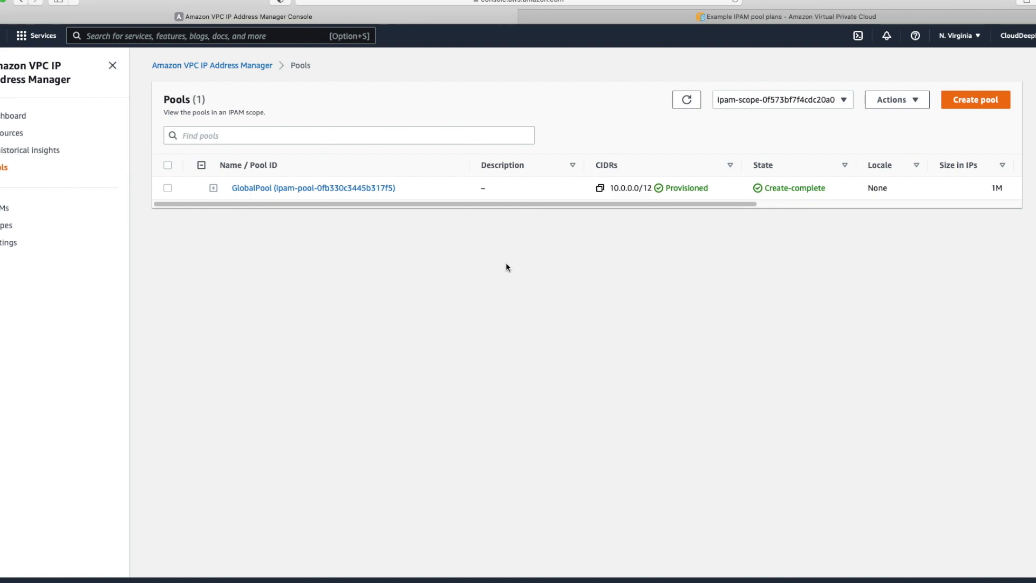
Step: Start a new pool with the name tag us-east-1 and GlobalPool as its source pool
click(975, 107)
click(140, 236)
text(us)
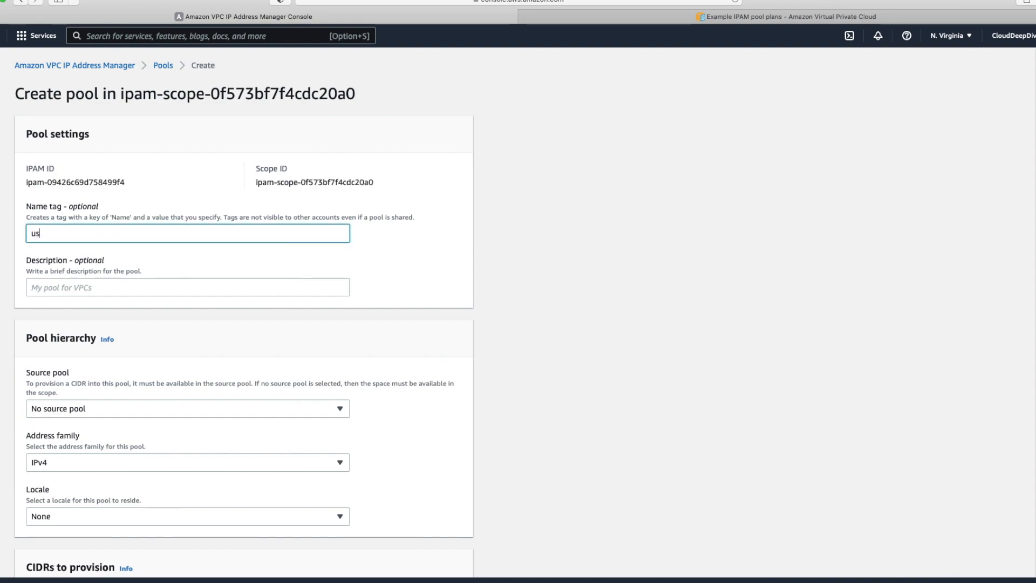
text(-east-1)
click(99, 409)
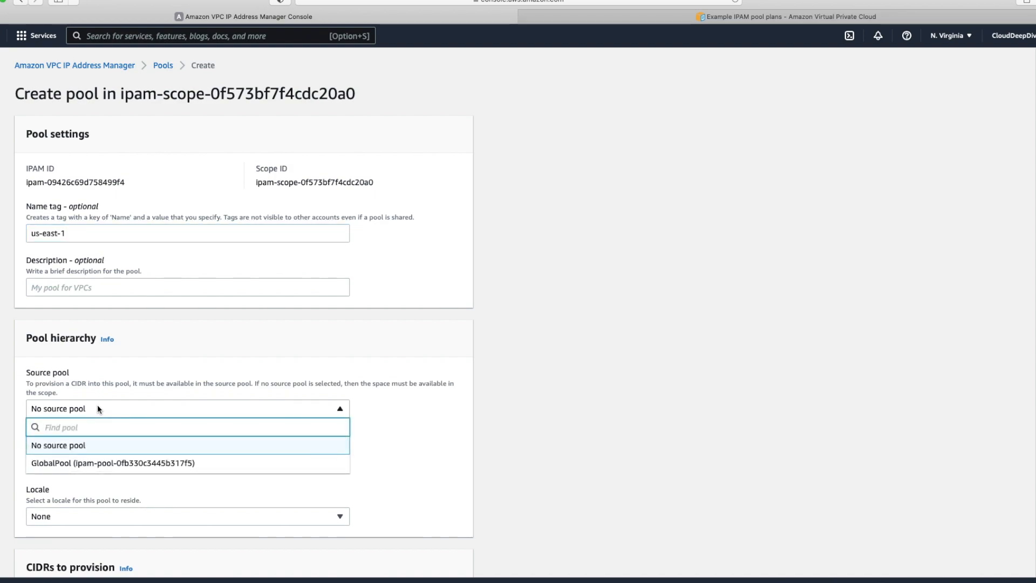
click(106, 465)
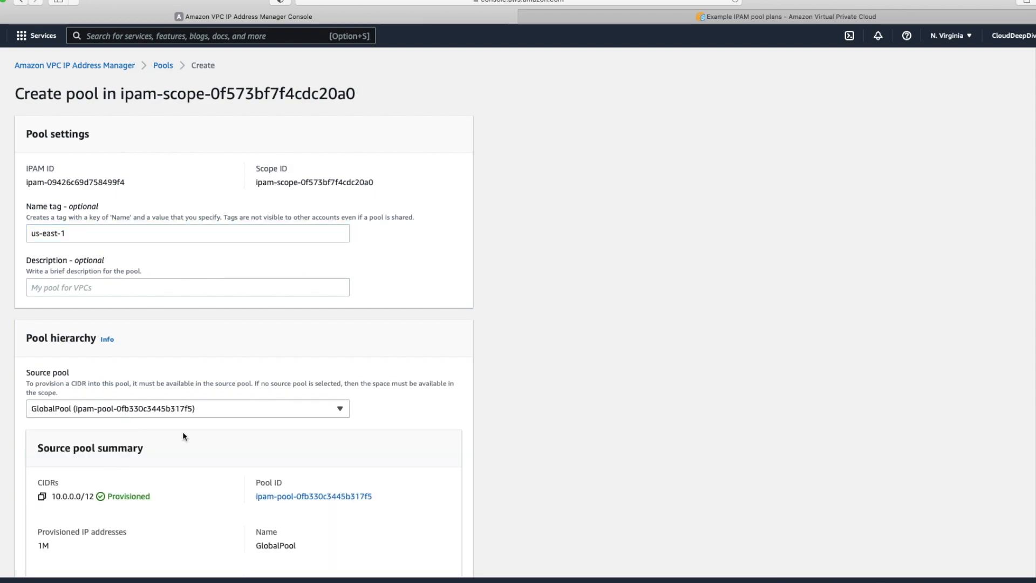
Step: Set the us-east-1 pool's locale to US East (N. Virginia)
scroll(182, 435, down, 2)
scroll(145, 488, down, 3)
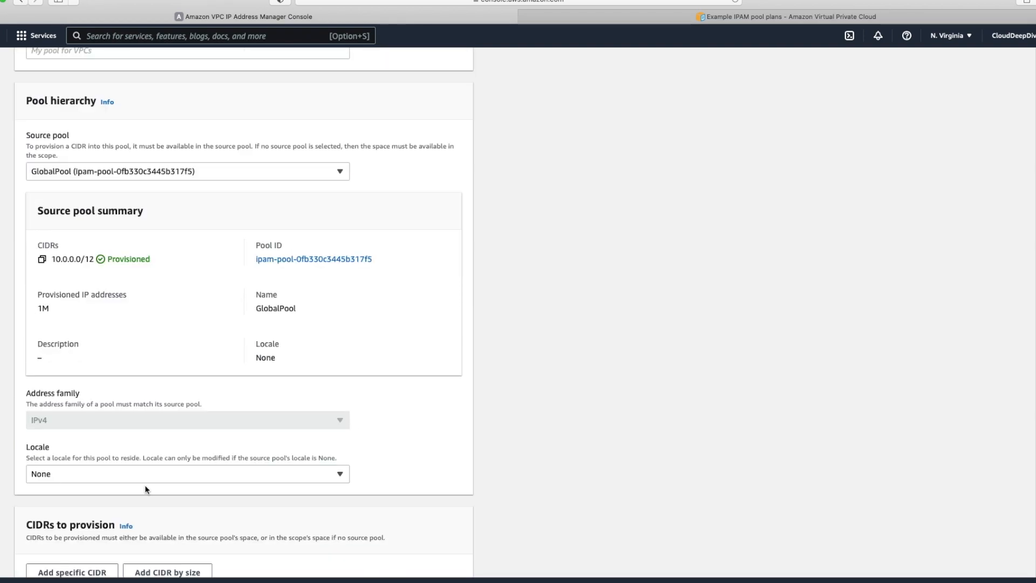
scroll(145, 489, down, 1)
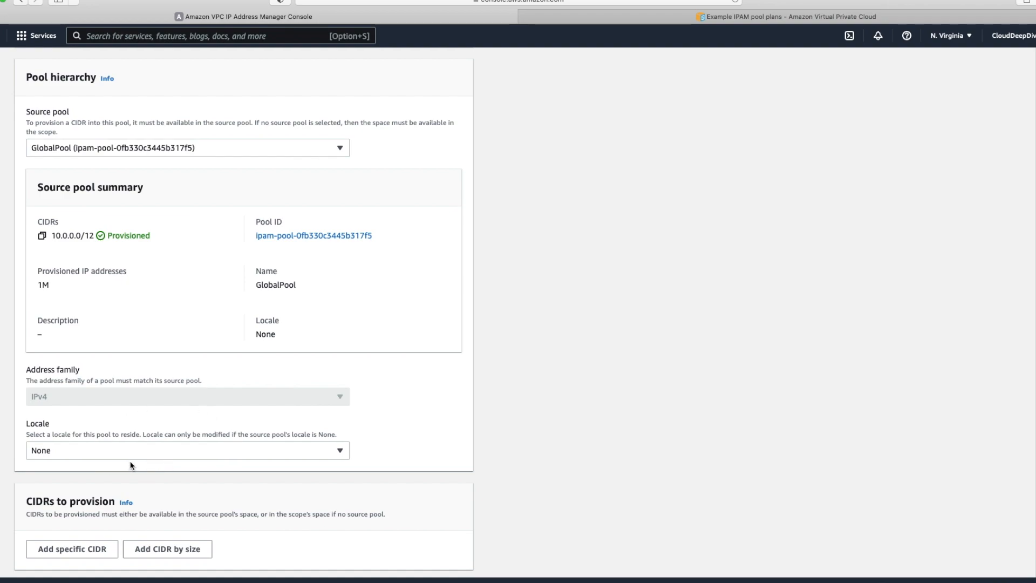
click(94, 453)
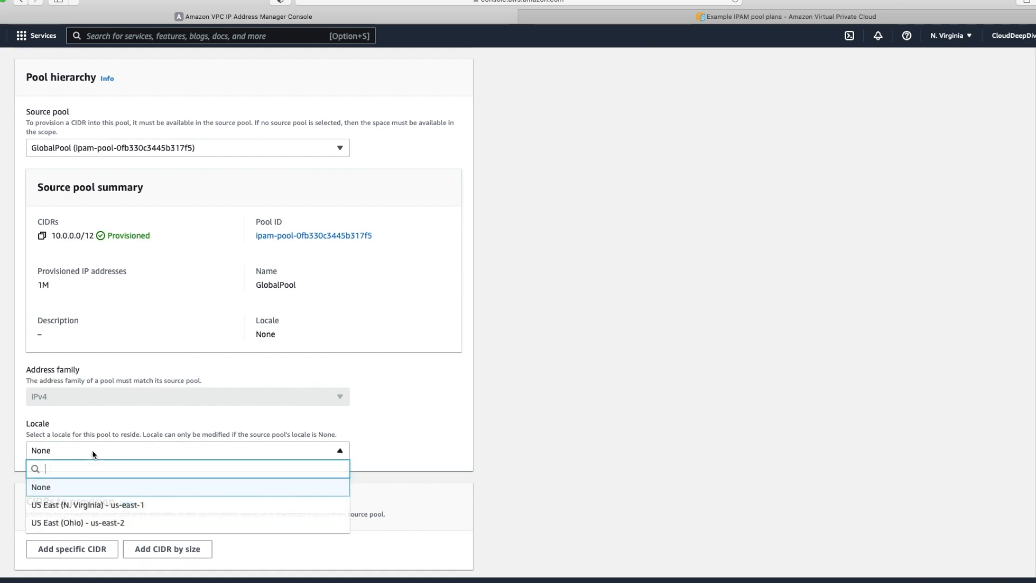
click(136, 507)
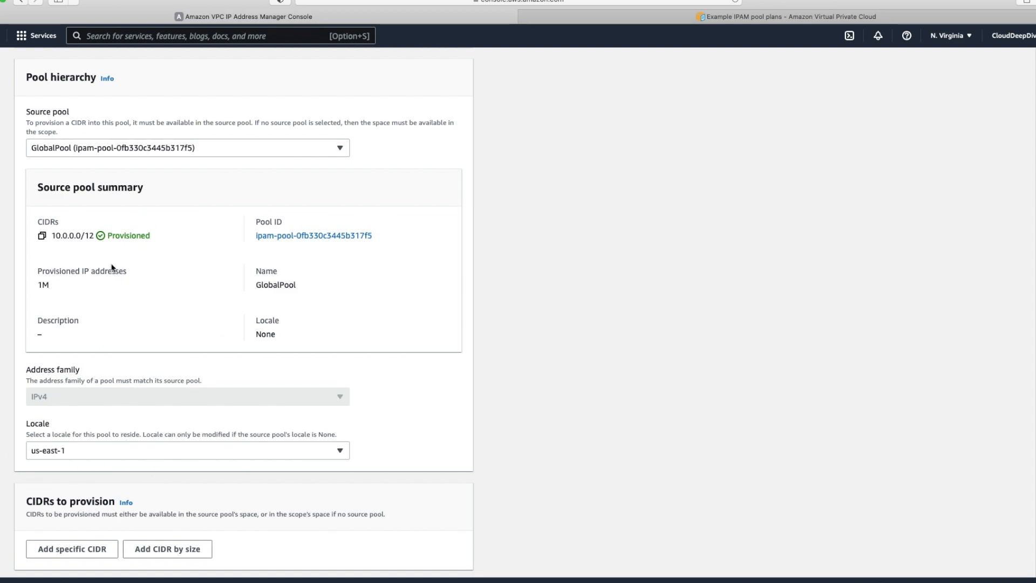
Step: Add a CIDR by size to the us-east-1 pool with netmask length /14, giving 10.0.0.0/14
scroll(476, 417, down, 5)
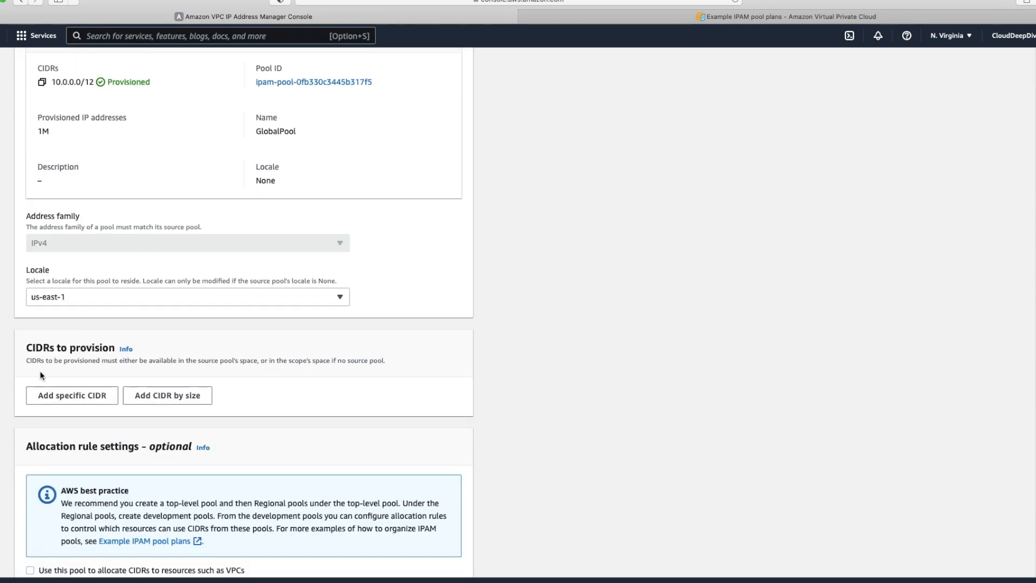
click(162, 395)
click(203, 434)
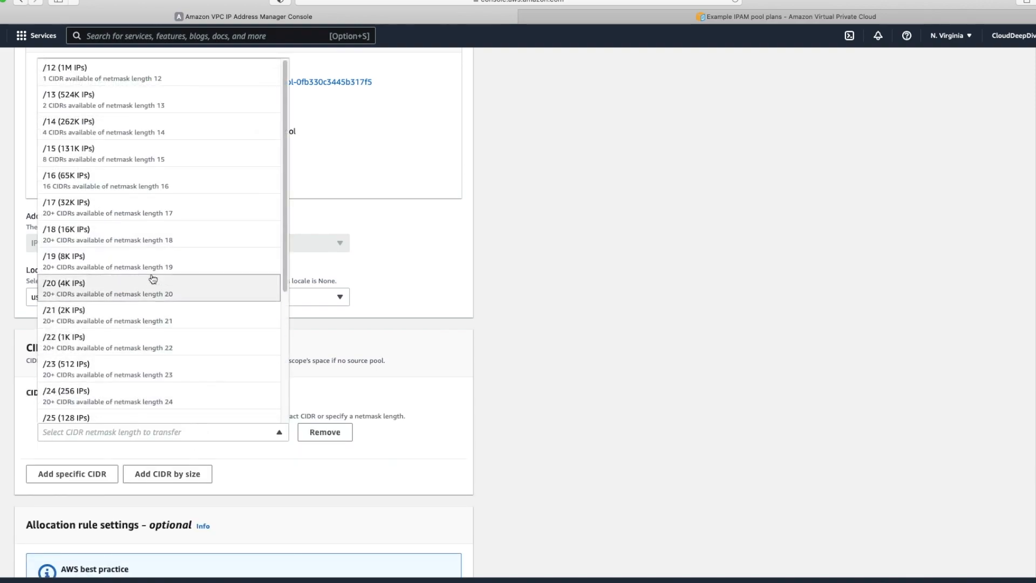
click(140, 134)
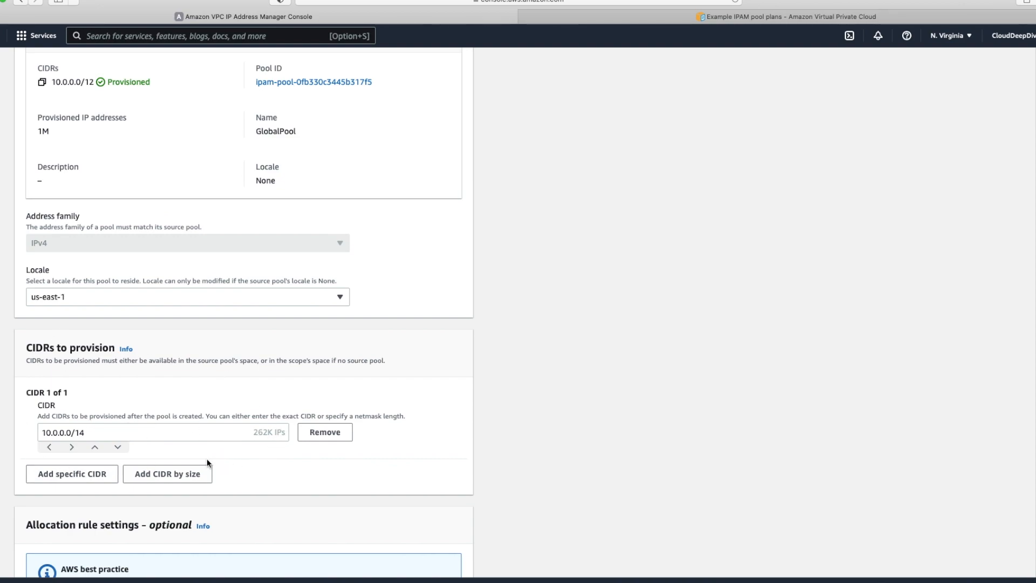
Step: Create the us-east-1 regional pool without allocation rules and return to the list of pools
scroll(264, 484, down, 5)
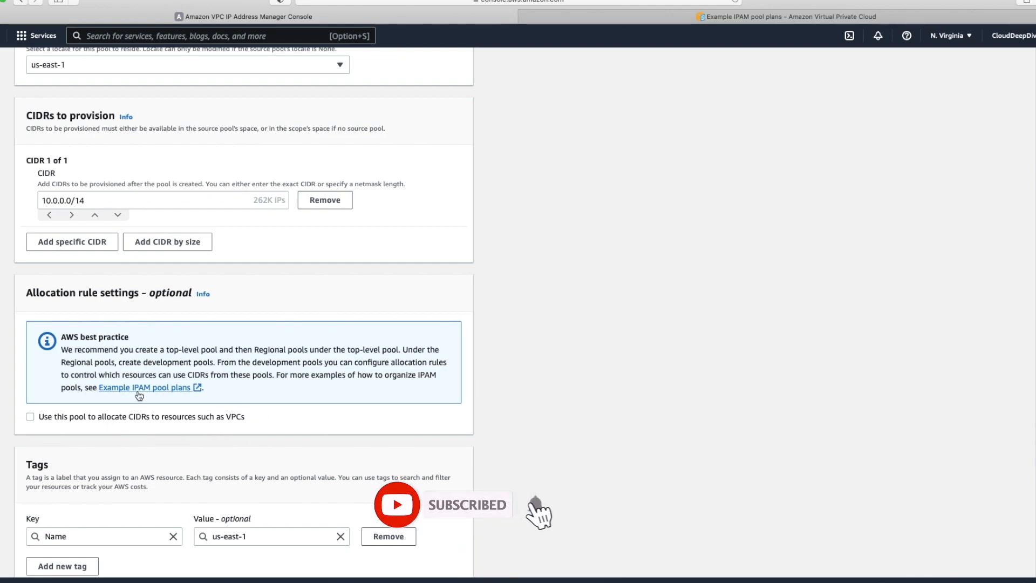
scroll(208, 462, down, 2)
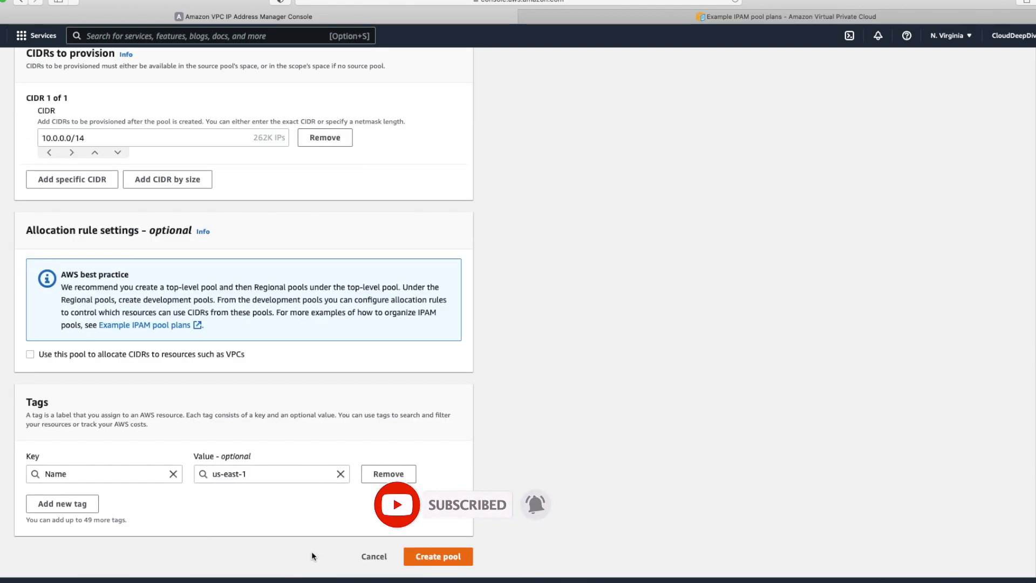
click(446, 562)
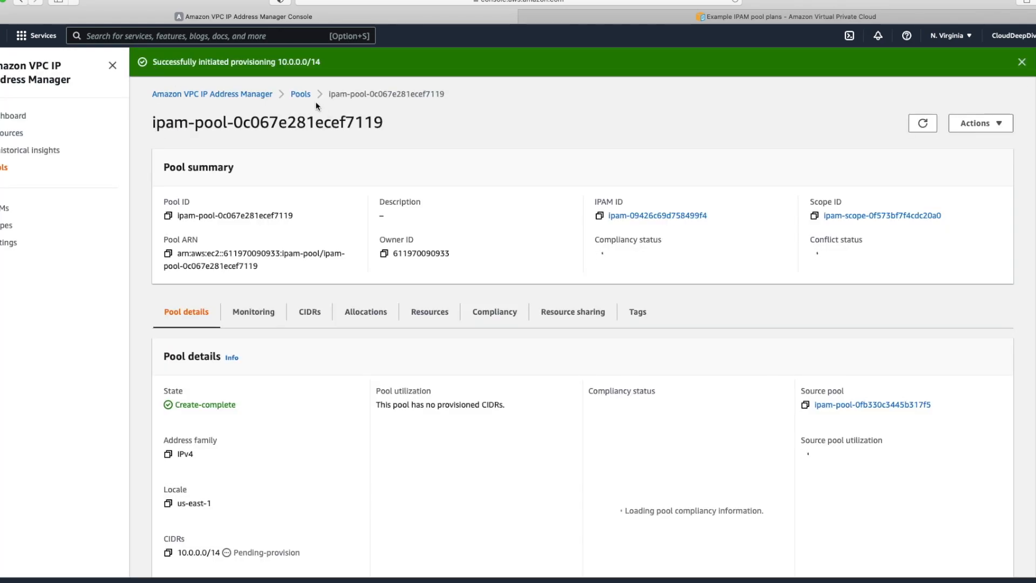
click(305, 101)
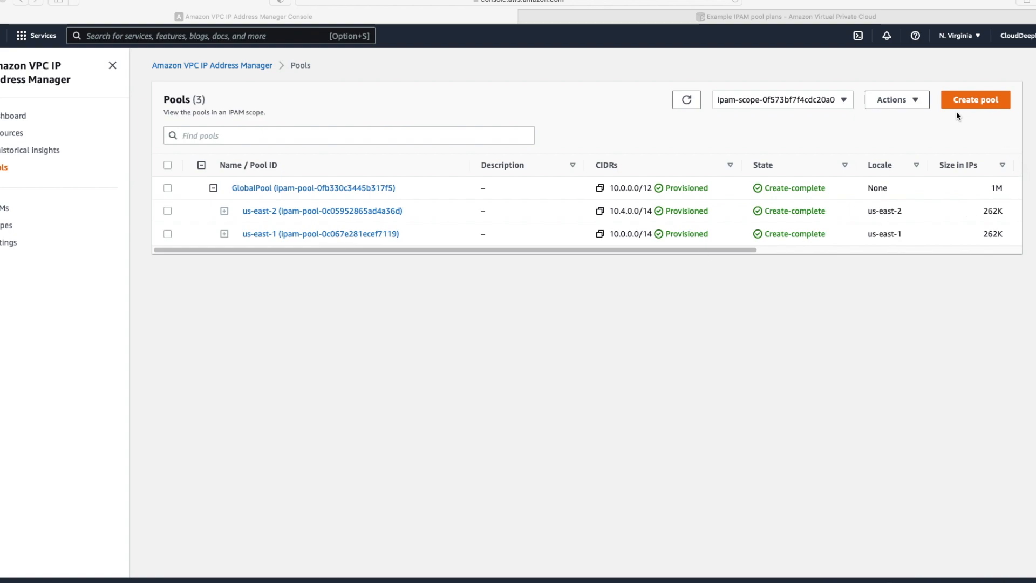
Step: Start a new pool with the name tag u-east-1-dev and the us-east-1 pool as its source
click(980, 104)
click(75, 238)
text(u-e)
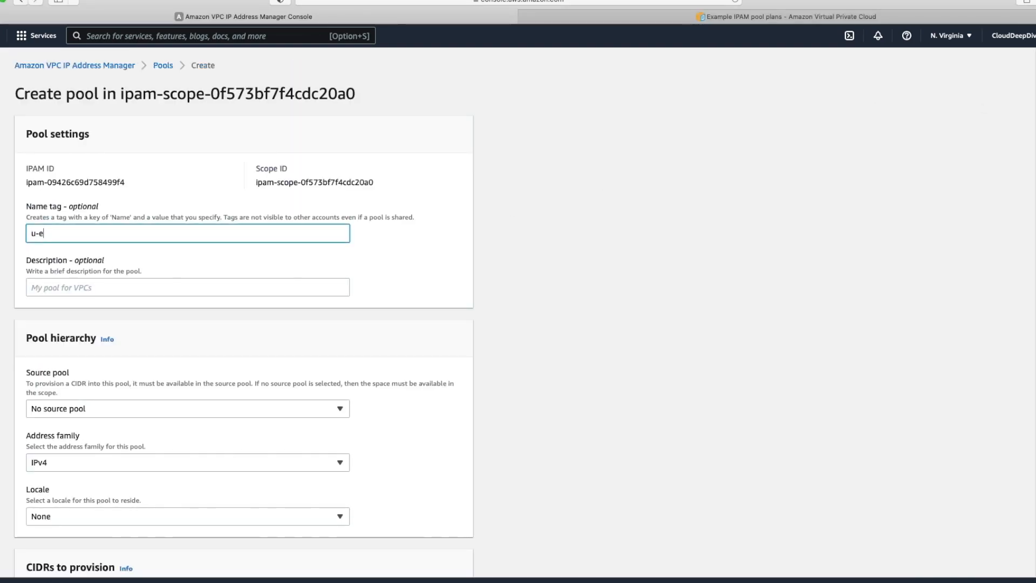
text(ast-1-dev)
key(BackSpace)
key(BackSpace)
key(BackSpace)
text(dev)
click(76, 408)
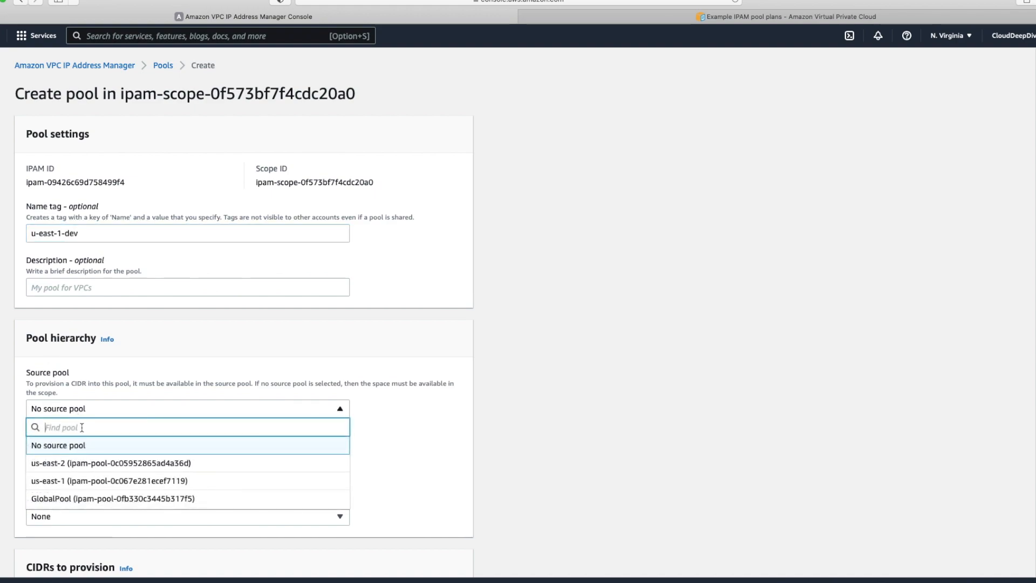
click(91, 485)
Step: Add a CIDR by size with netmask length /18, giving 10.0.0.0/18, and look at the optional allocation rule settings
scroll(463, 428, down, 5)
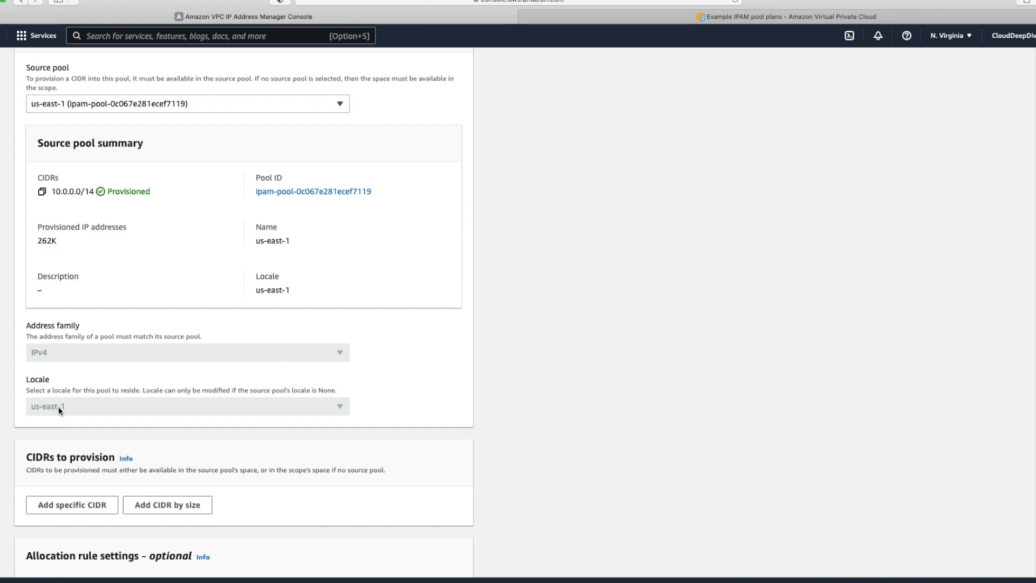
scroll(103, 411, down, 1)
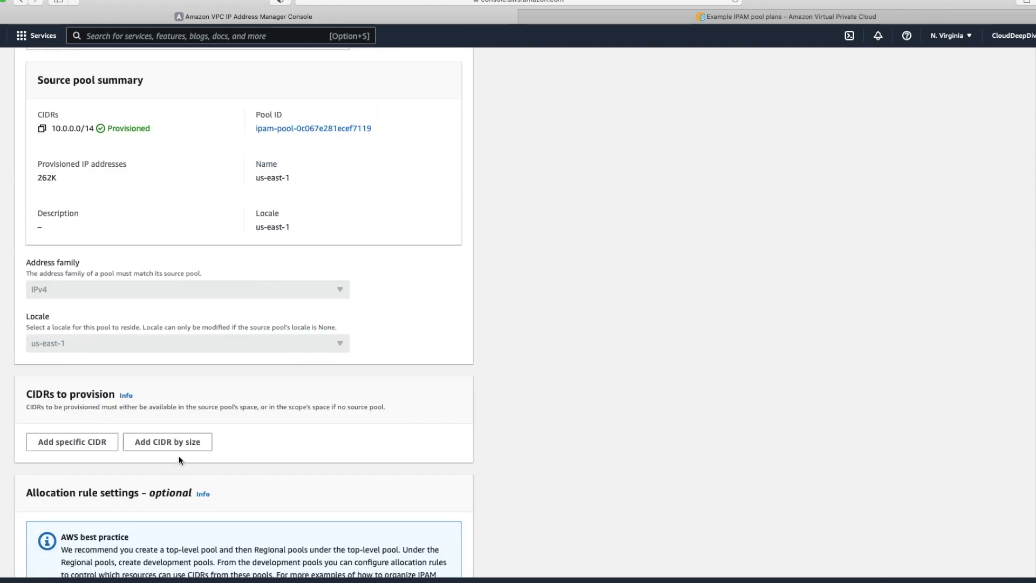
click(178, 443)
click(189, 480)
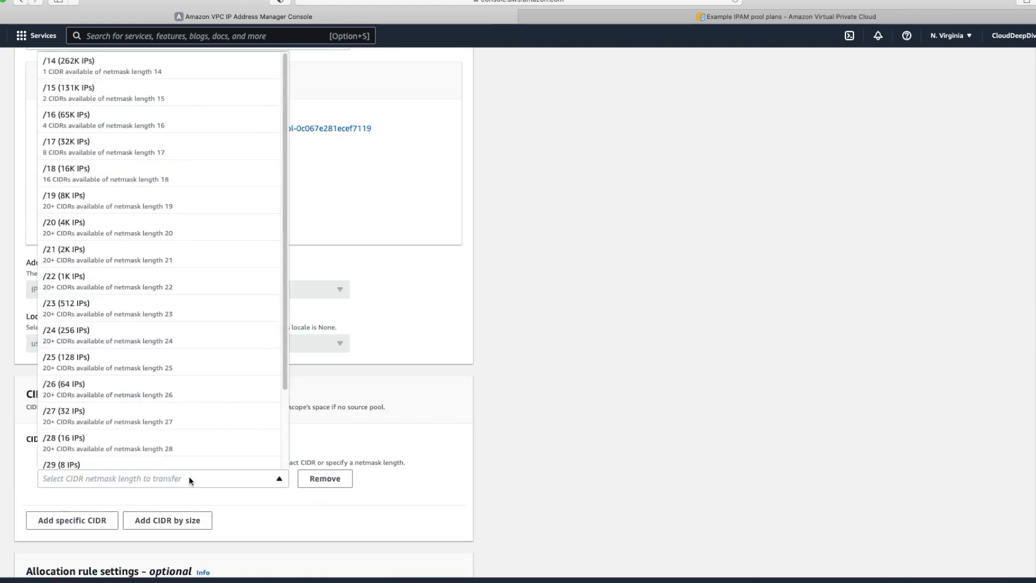
click(118, 174)
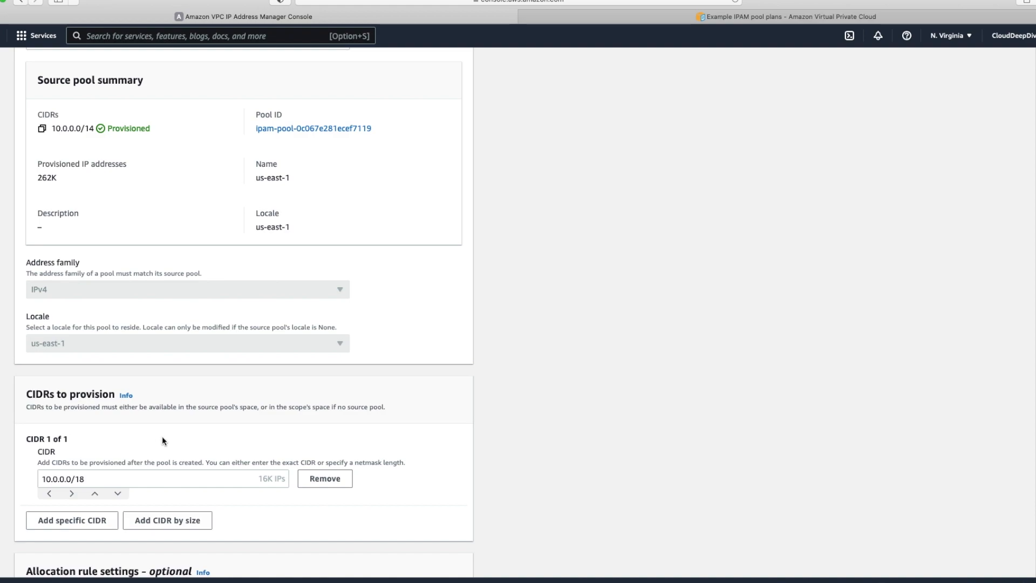
scroll(163, 438, down, 5)
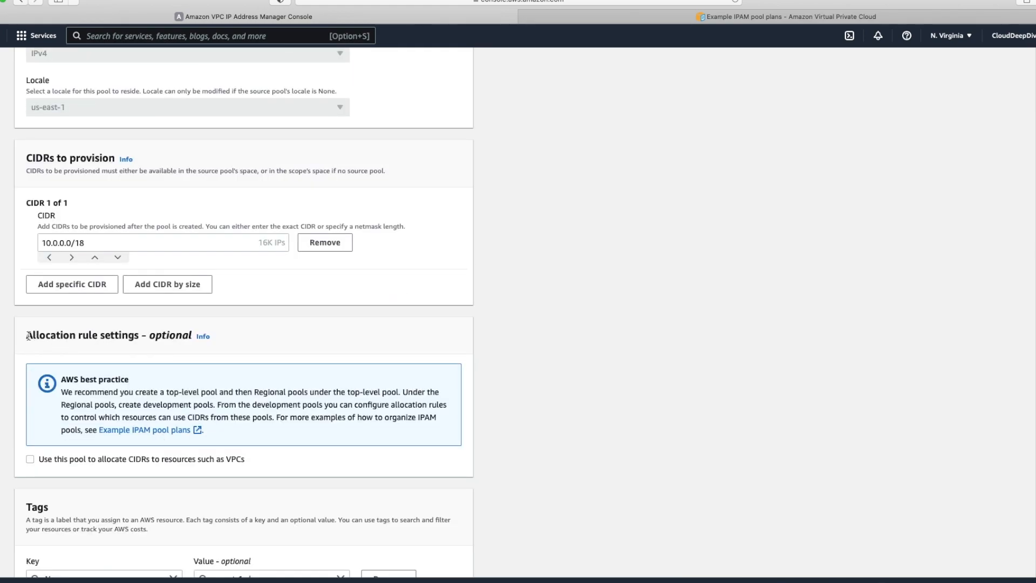
drag(27, 335, 169, 335)
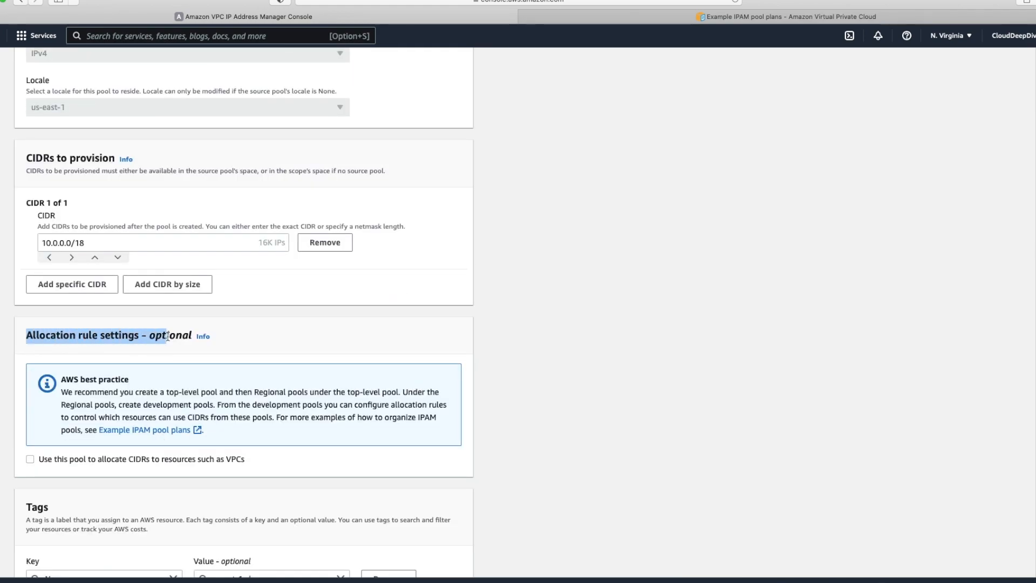
Step: Enable the u-east-1-dev pool to allocate CIDRs to resources such as VPCs and allow automatic import of discovered resources
click(70, 463)
scroll(128, 464, down, 2)
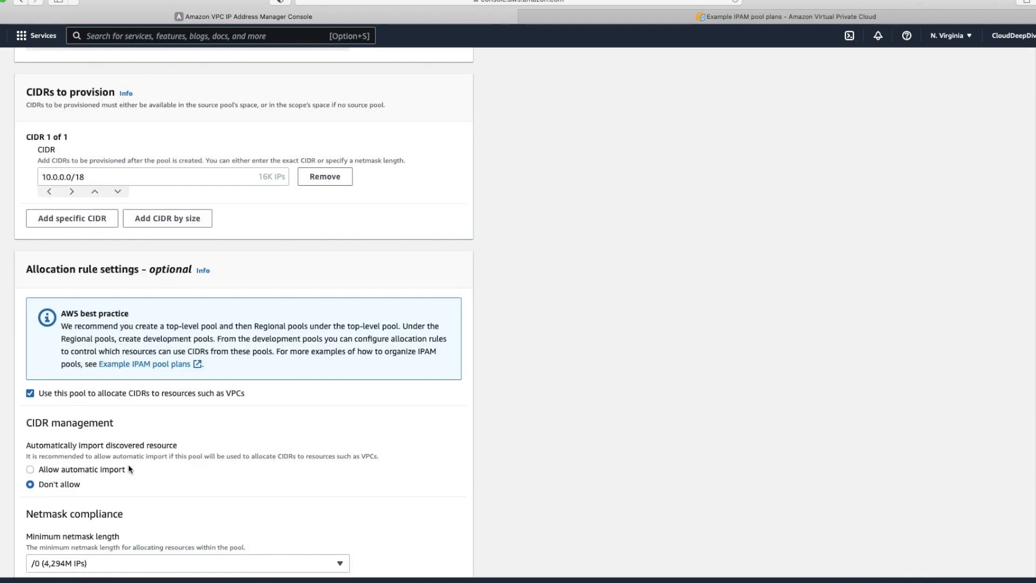
scroll(130, 469, down, 1)
scroll(130, 467, down, 6)
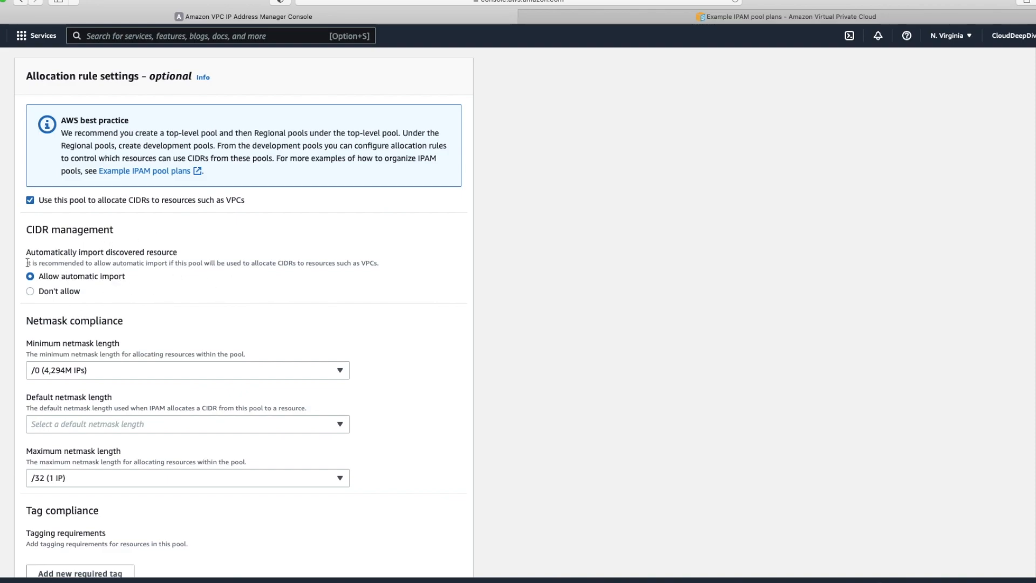
scroll(167, 352, down, 2)
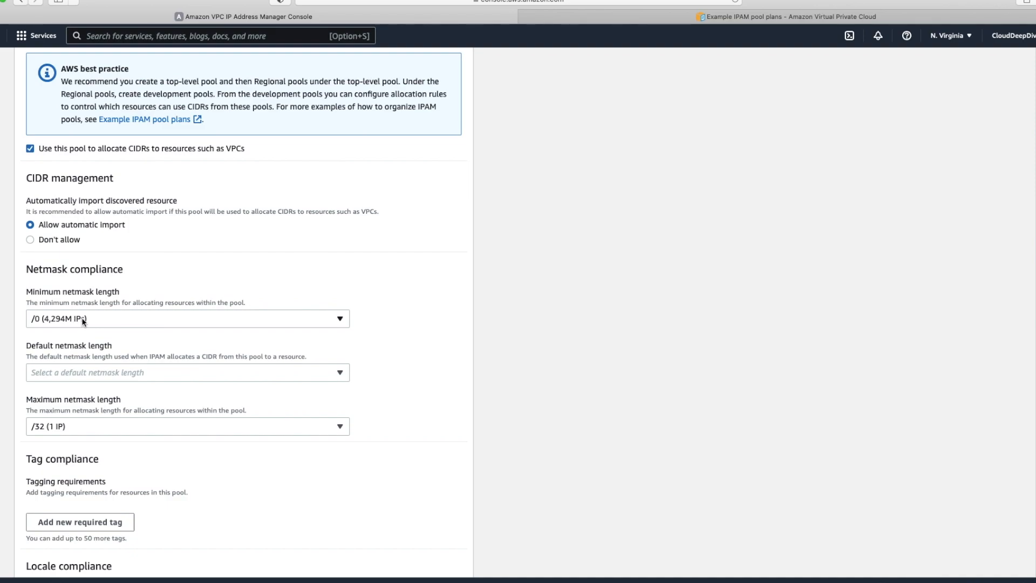
Step: Set the pool's minimum netmask length to /25 (128 IPs) and its maximum netmask length to /28 (16 IPs)
click(82, 318)
scroll(95, 235, down, 10)
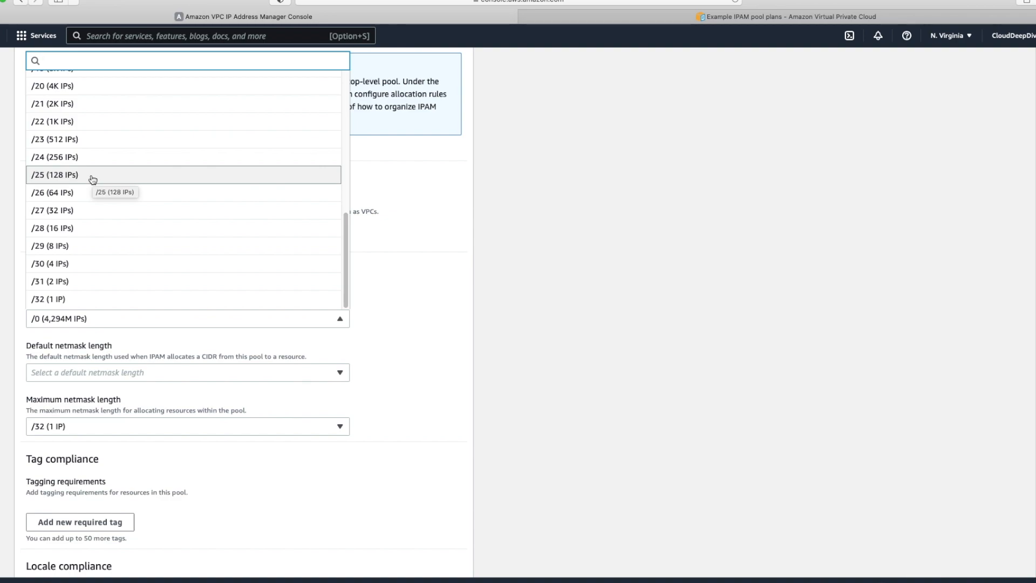
click(92, 179)
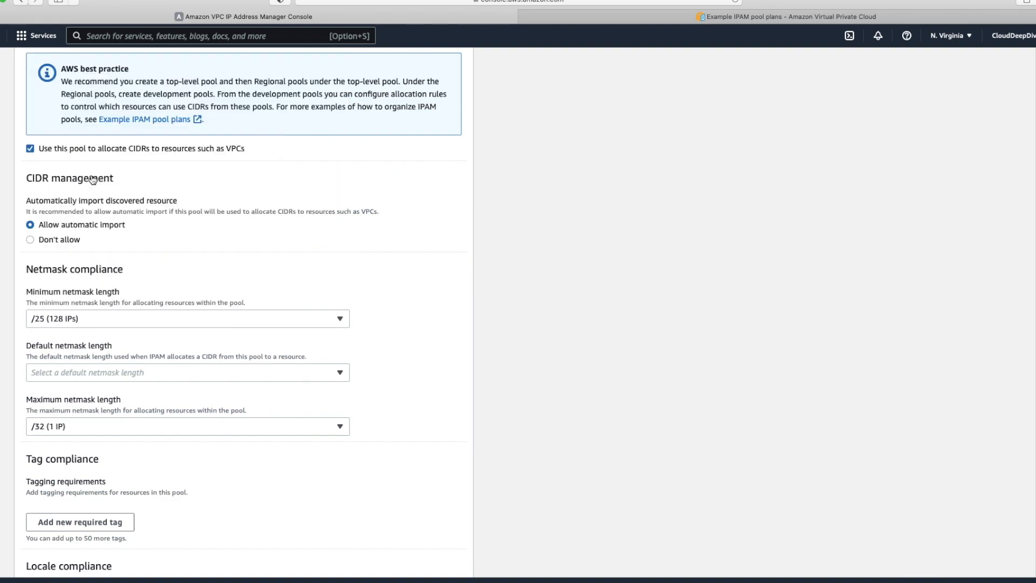
click(90, 429)
scroll(88, 356, down, 5)
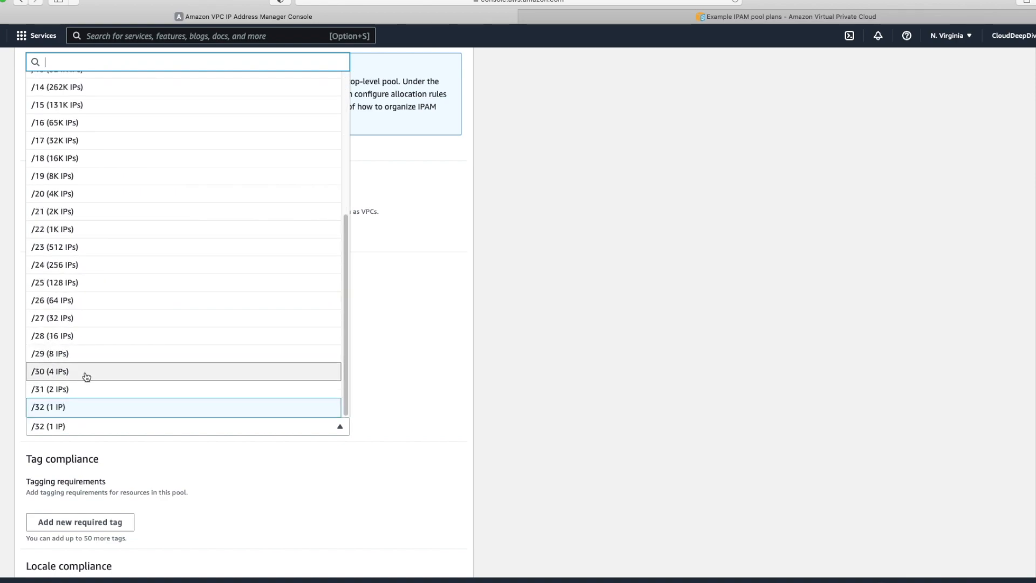
click(82, 336)
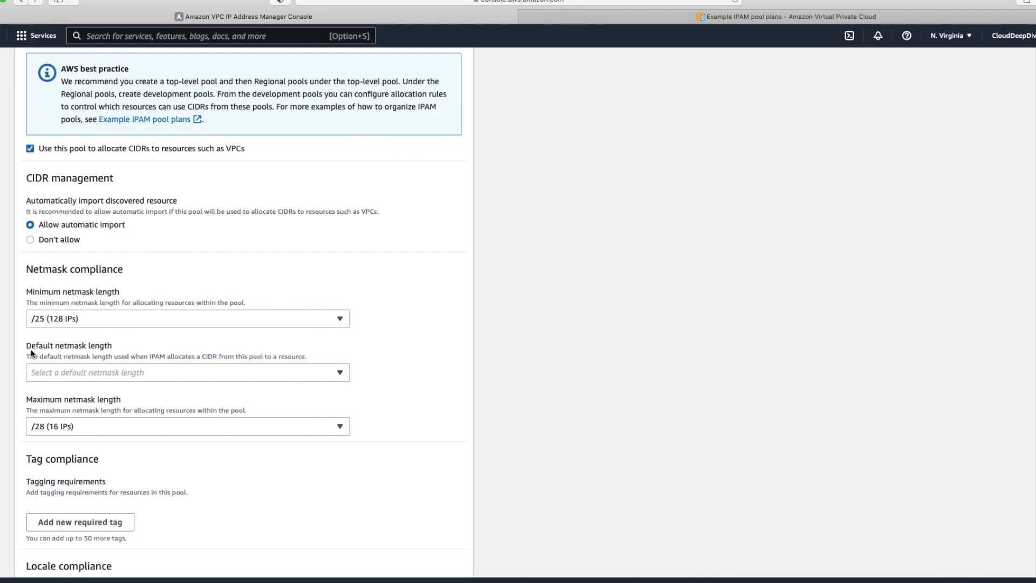
Step: Set the pool's default netmask length to /26 (64 IPs)
click(70, 376)
scroll(92, 282, down, 3)
scroll(92, 282, down, 5)
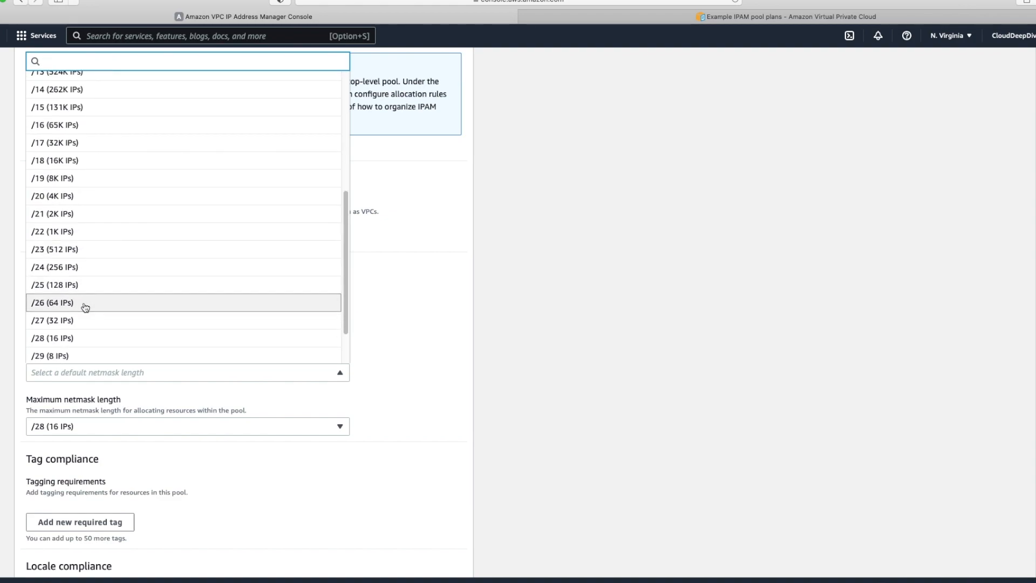
click(85, 307)
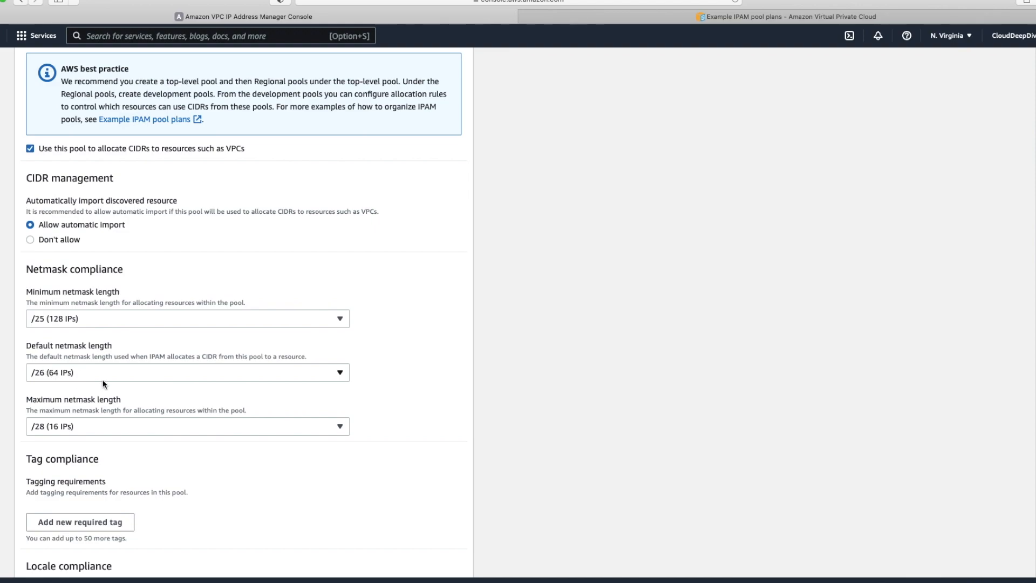
Step: Add a required tag with key Env and value Dev to the pool's tag compliance rules
scroll(227, 505, down, 3)
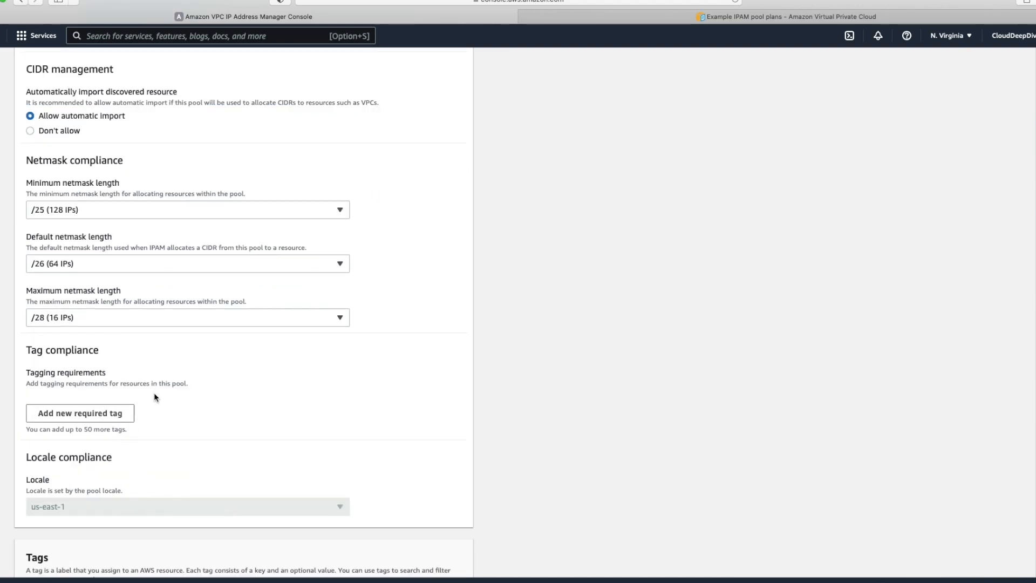
click(87, 420)
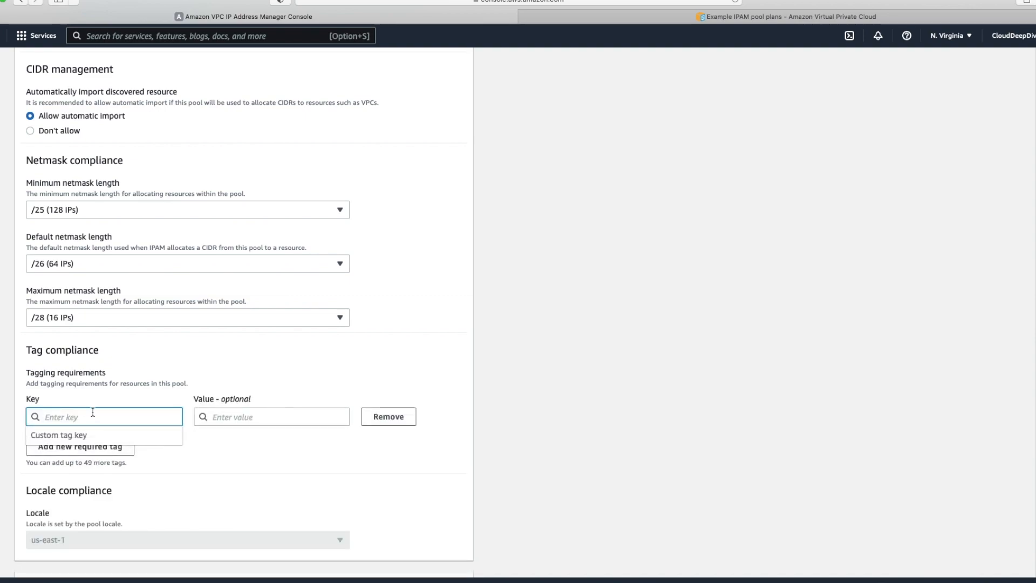
text(Env)
key(Tab)
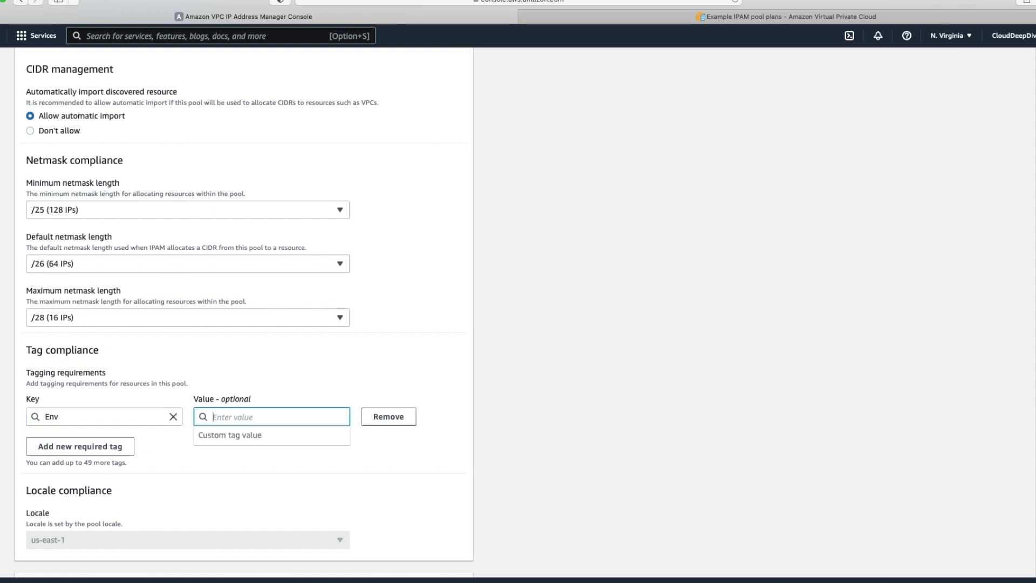
text(Dev)
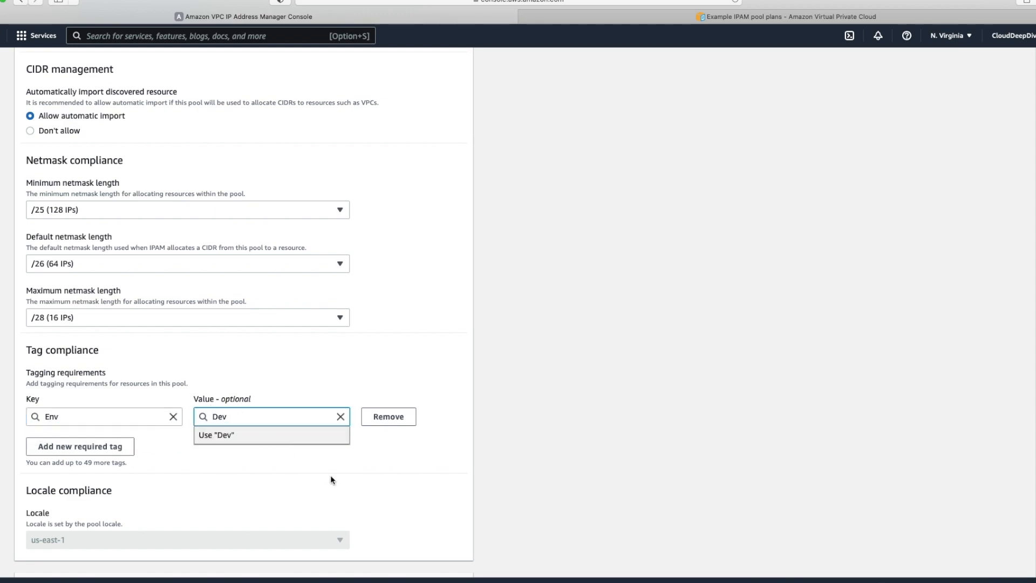
click(330, 475)
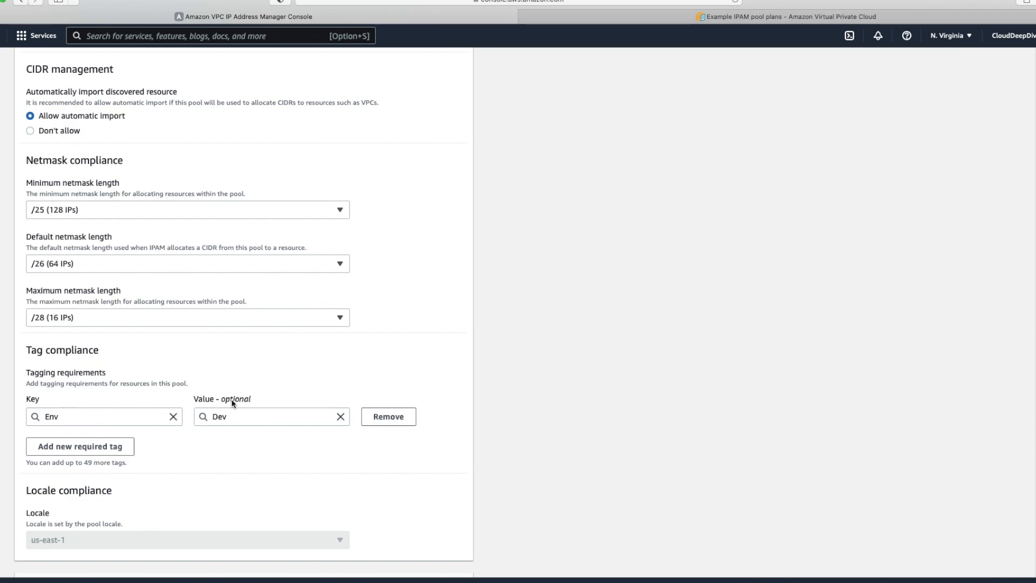
Step: Create the u-east-1-dev pool and refresh the list of pools to check its provisioning state
scroll(238, 474, down, 5)
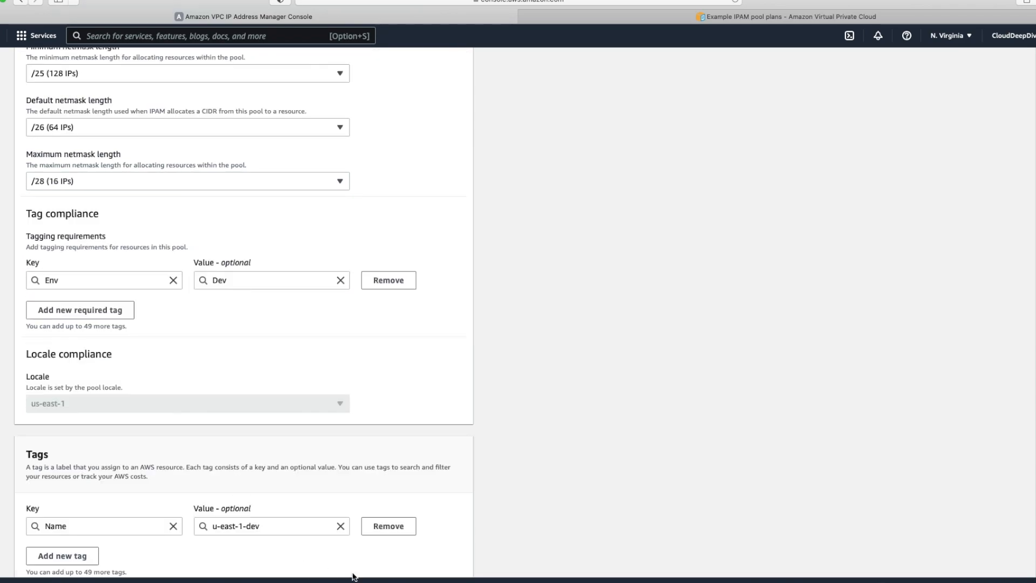
click(438, 561)
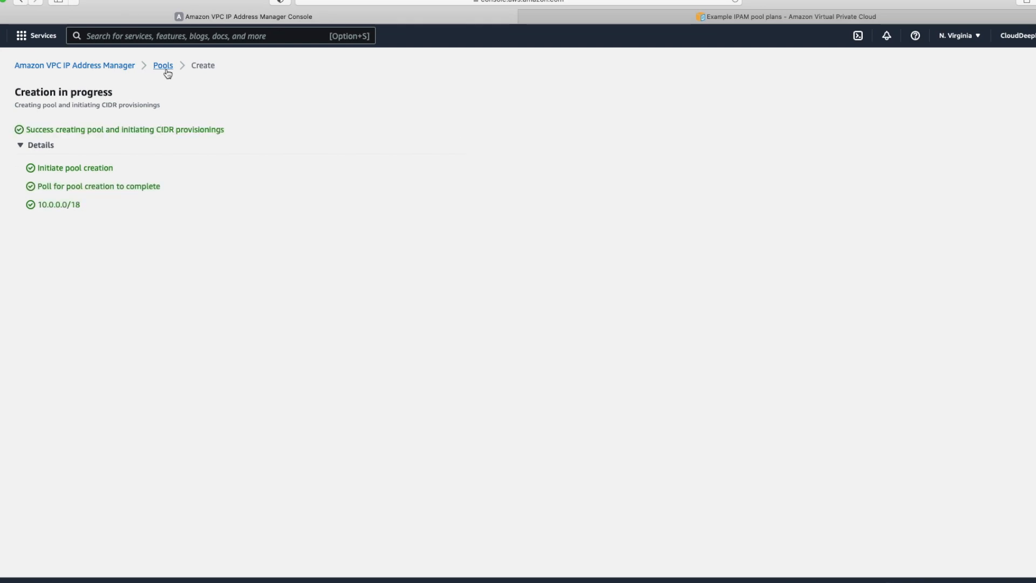
click(163, 65)
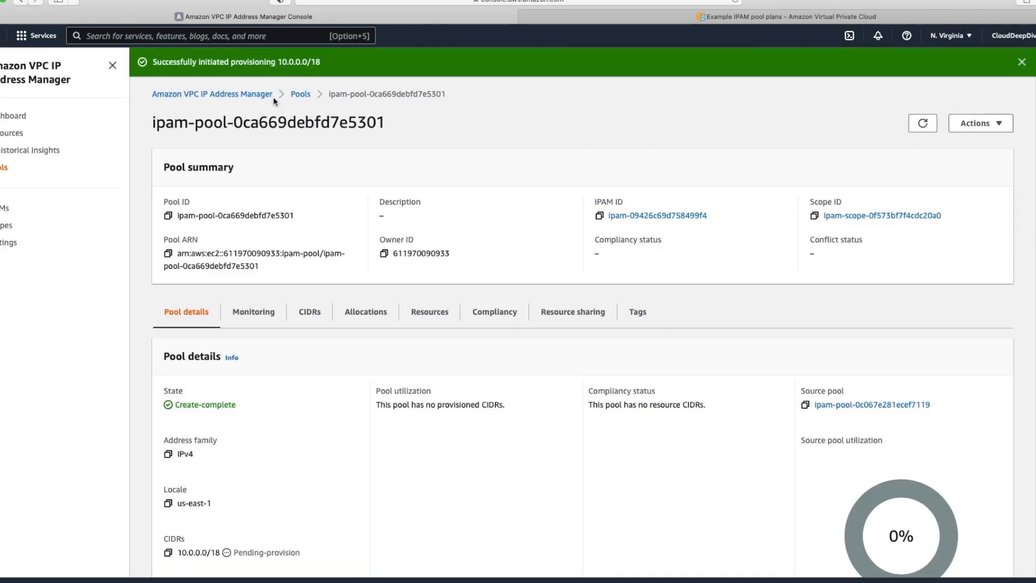
click(300, 94)
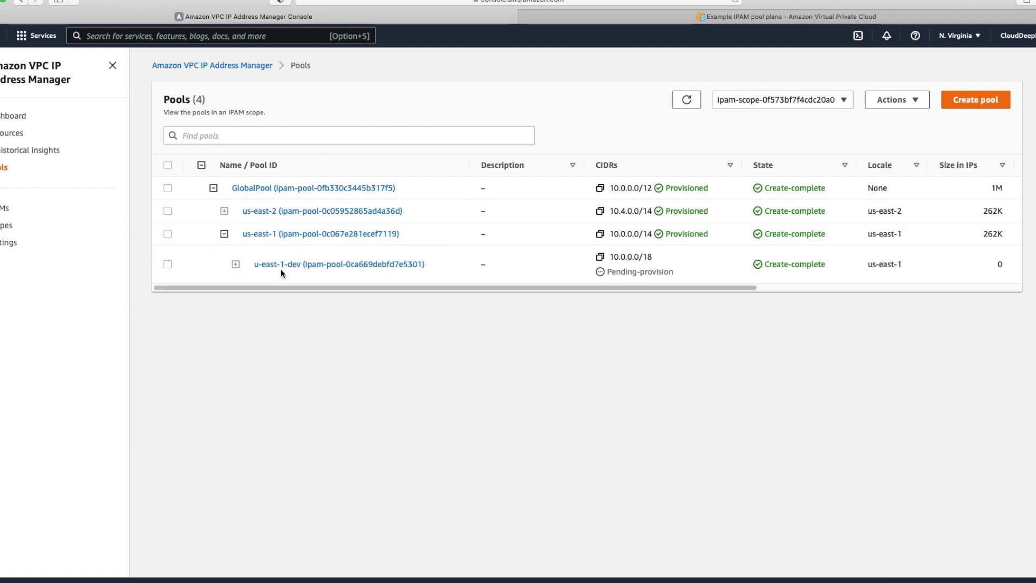
click(686, 100)
click(686, 101)
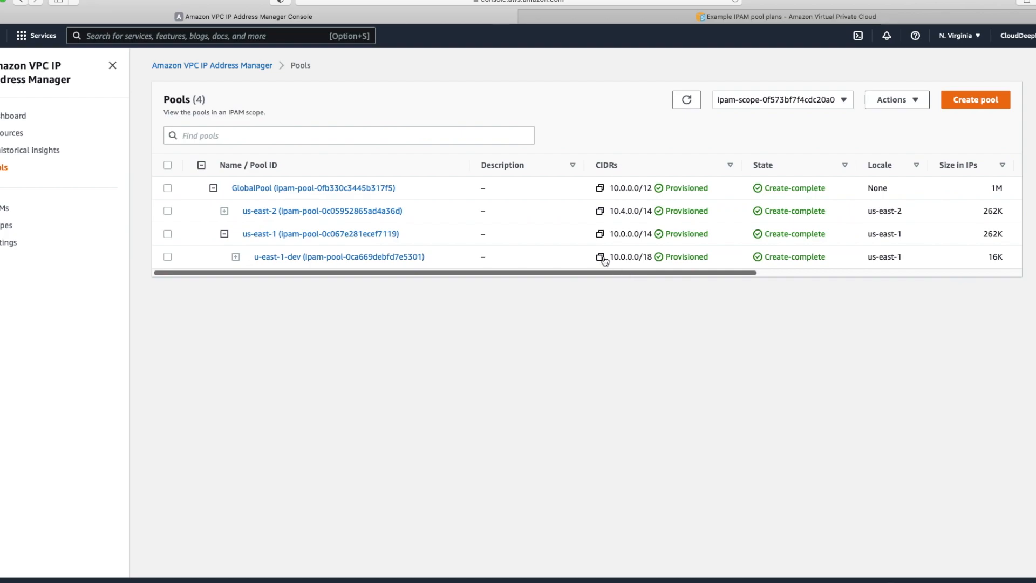
Step: Find the VPC service, open it in a separate browser tab and show the list of existing VPCs
click(235, 40)
text(vpc)
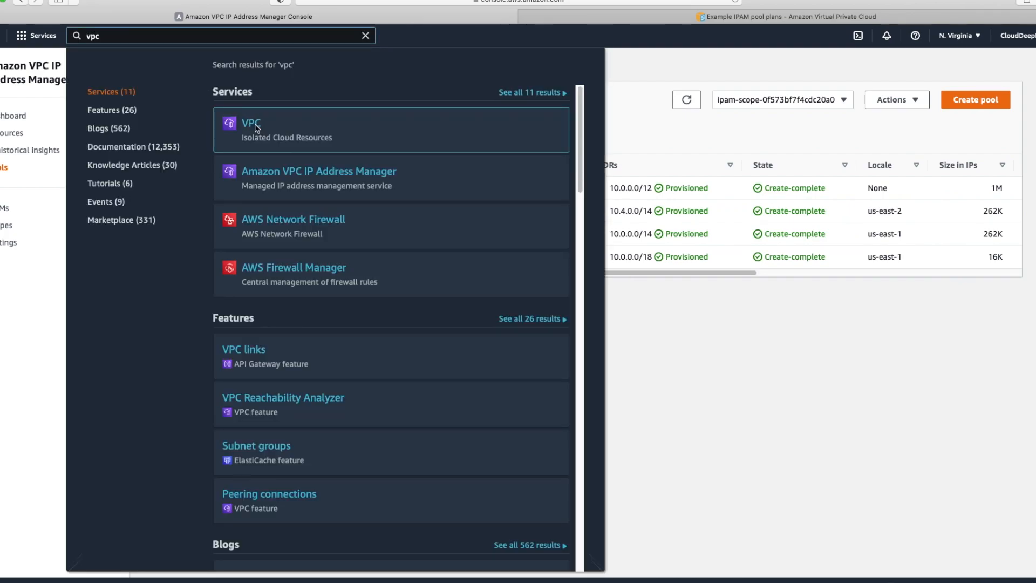
right_click(256, 124)
click(292, 130)
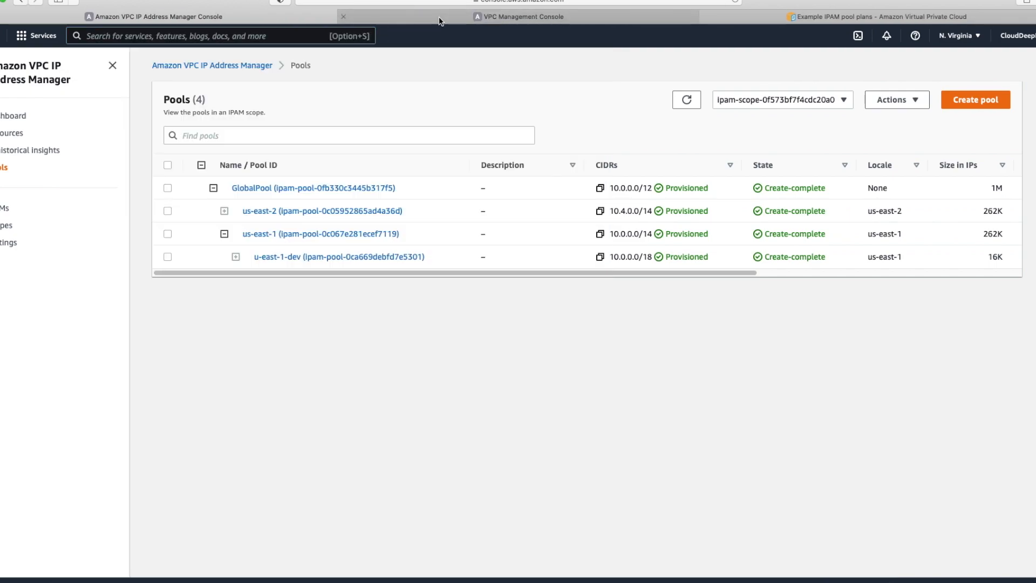
click(439, 20)
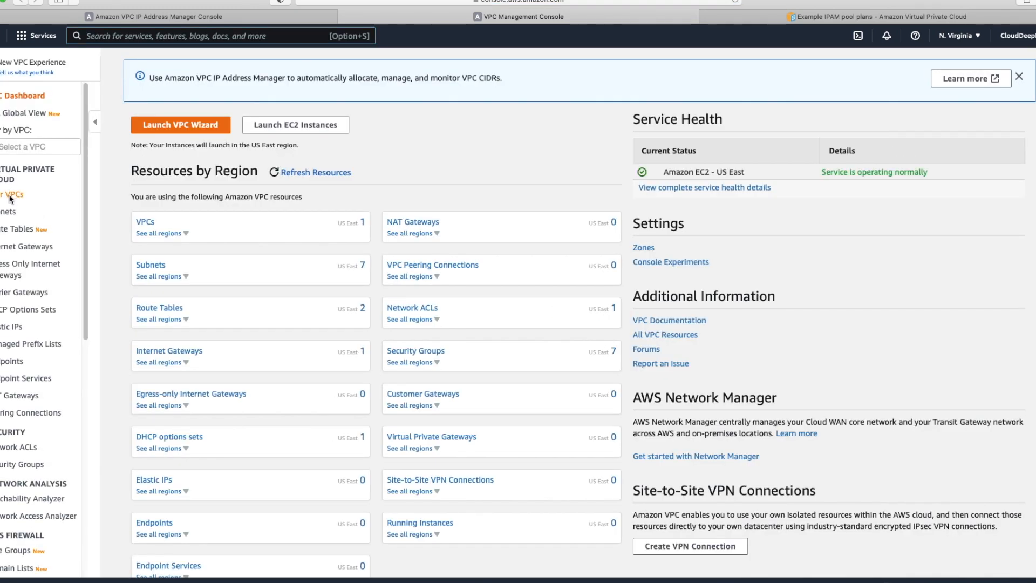
click(10, 198)
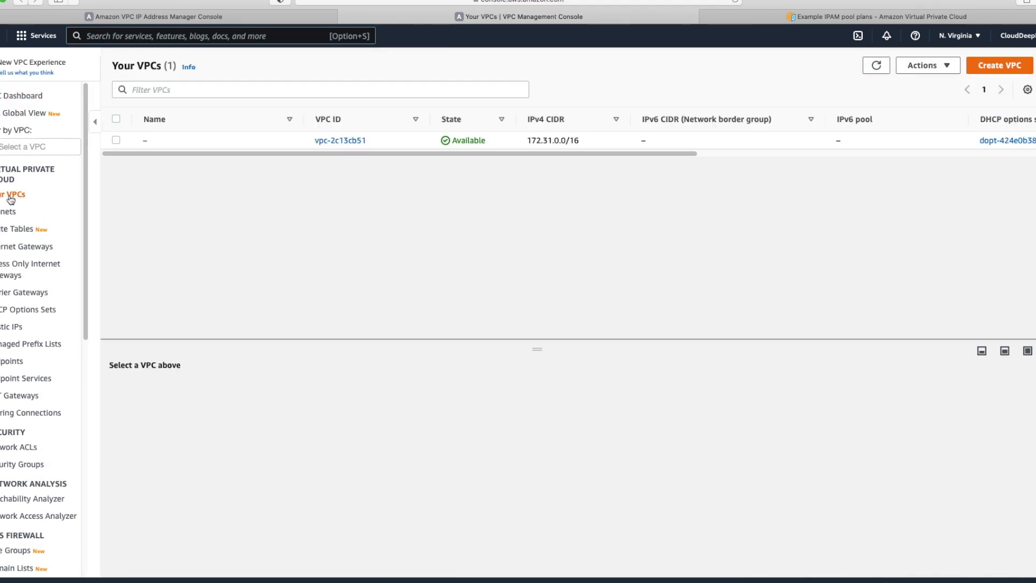
Step: Start a new VPC with the name tag DemoIPAMVPC and an IPAM-allocated IPv4 CIDR block
click(997, 66)
scroll(565, 171, right, 3)
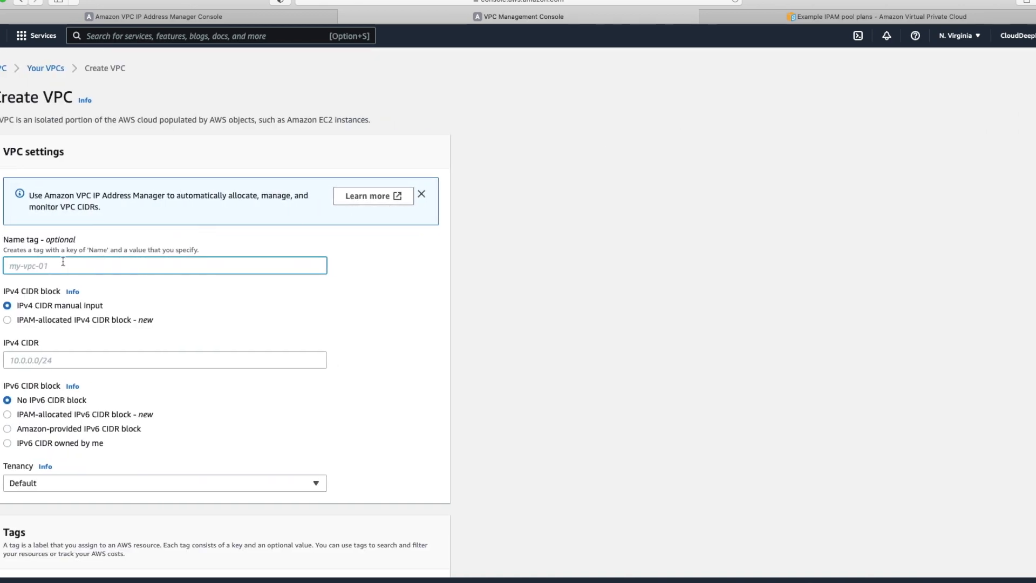
text(DemoIPAMVPC)
click(96, 319)
Step: Look up the ID of the u-east-1-dev pool in the pool list and choose that pool as the VPC's IPv4 IPAM pool
click(124, 367)
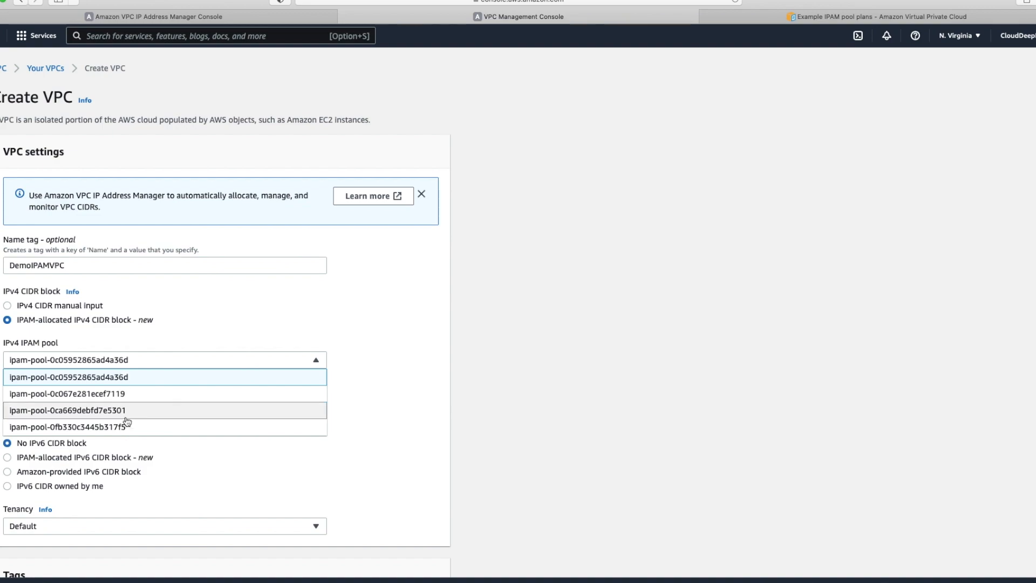
click(249, 20)
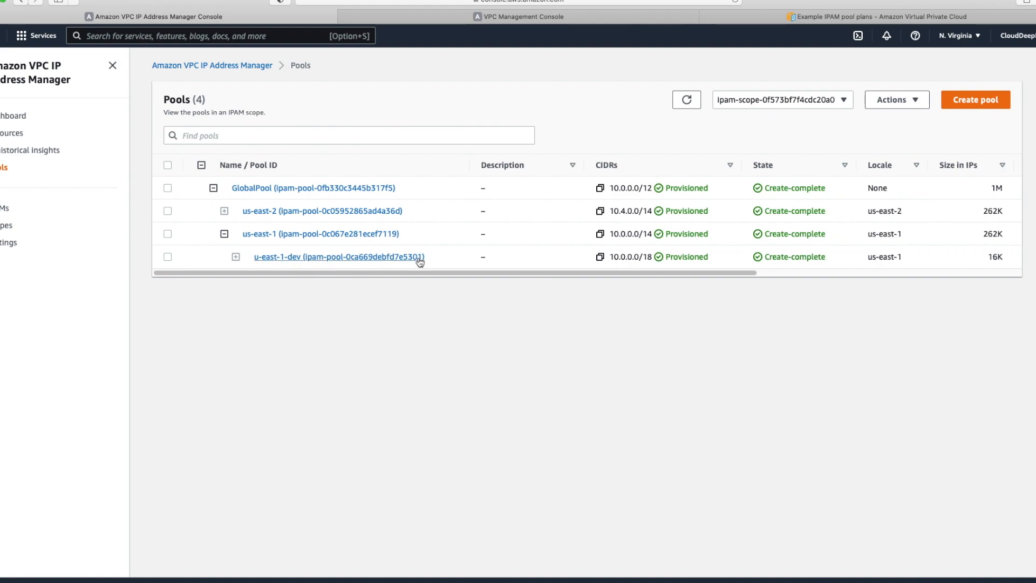
click(496, 16)
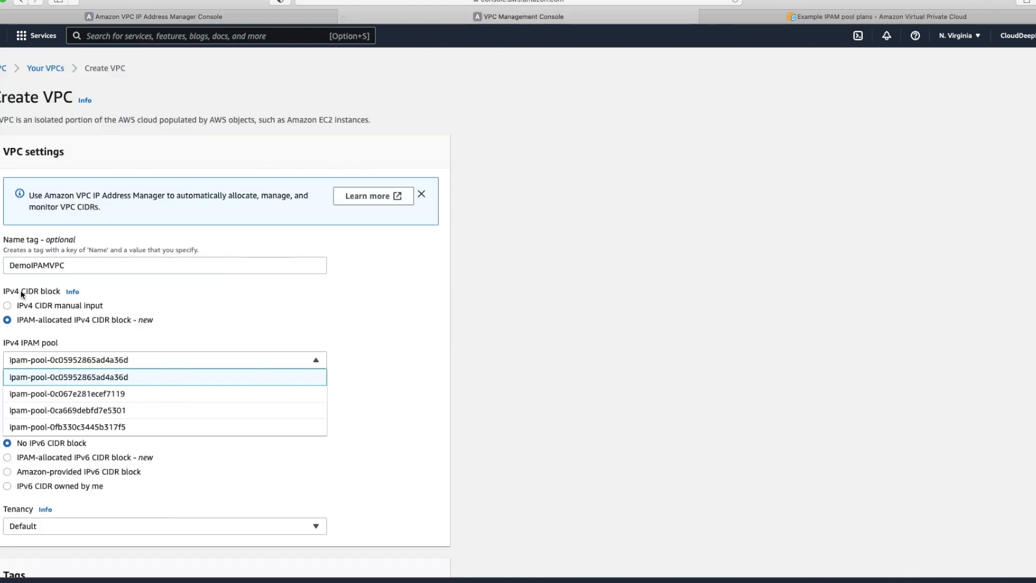
click(145, 411)
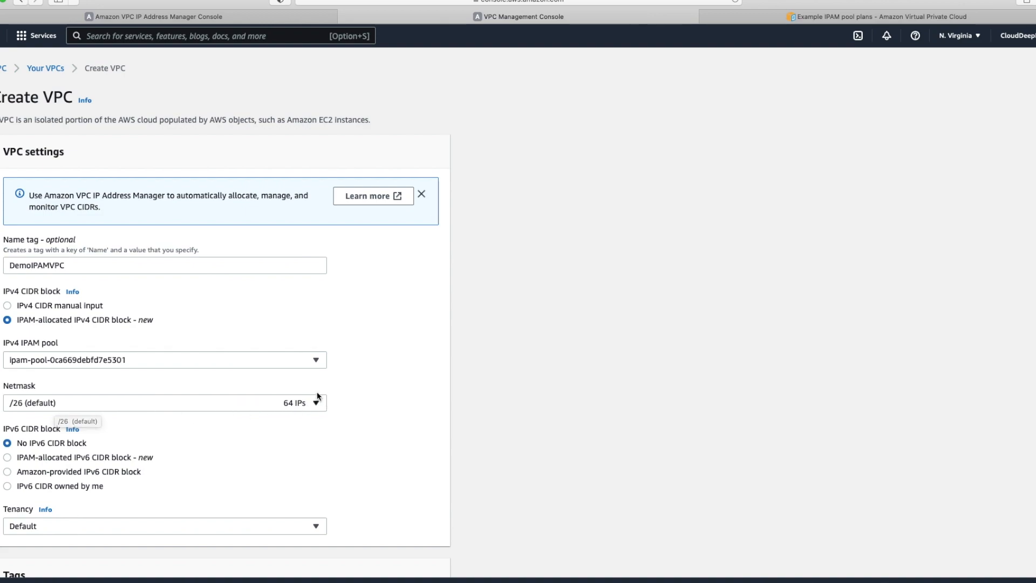
Step: Keep the default /26 netmask and try to create the VPC with only its Name tag
click(136, 403)
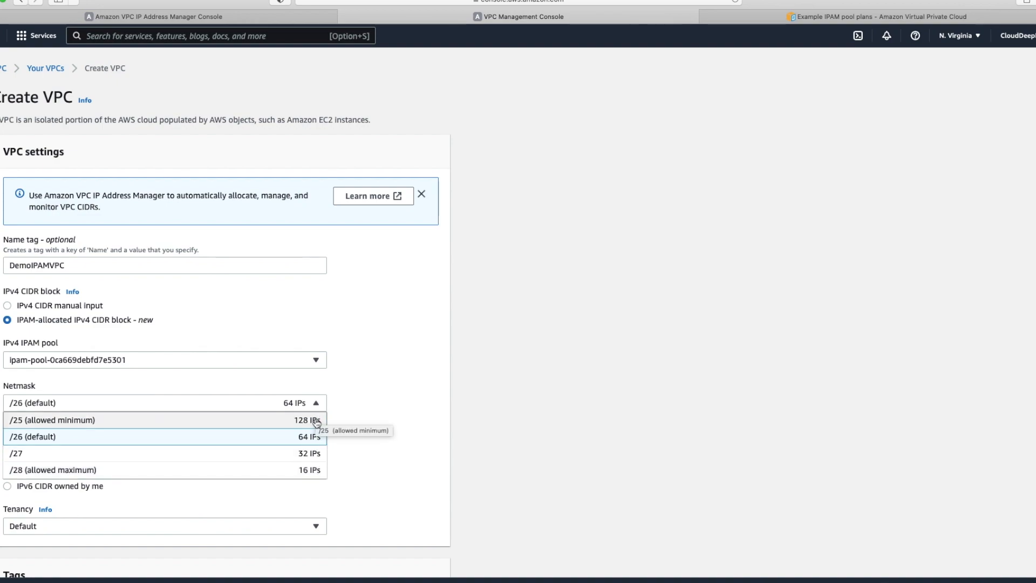
click(34, 438)
scroll(215, 454, down, 5)
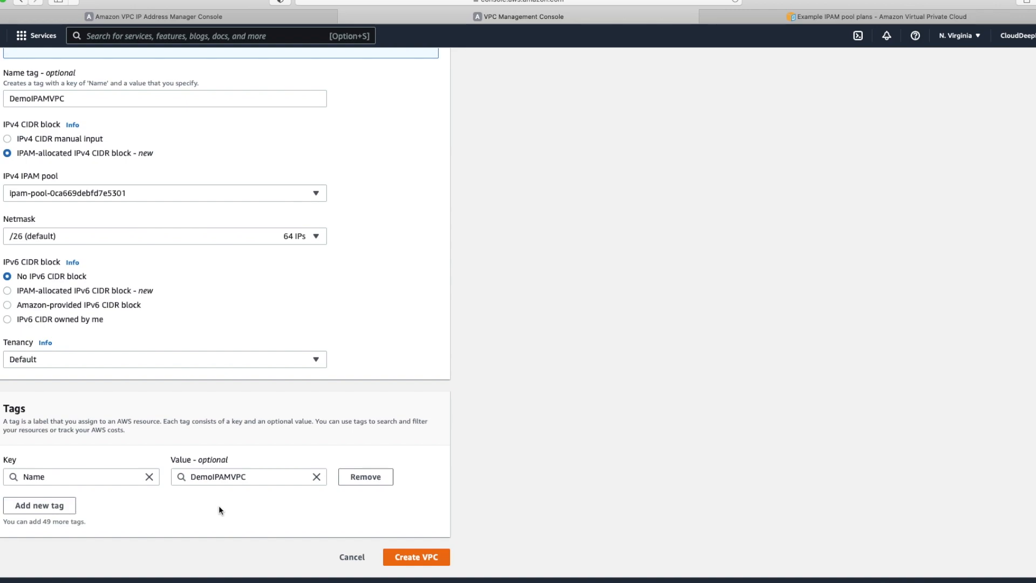
click(397, 559)
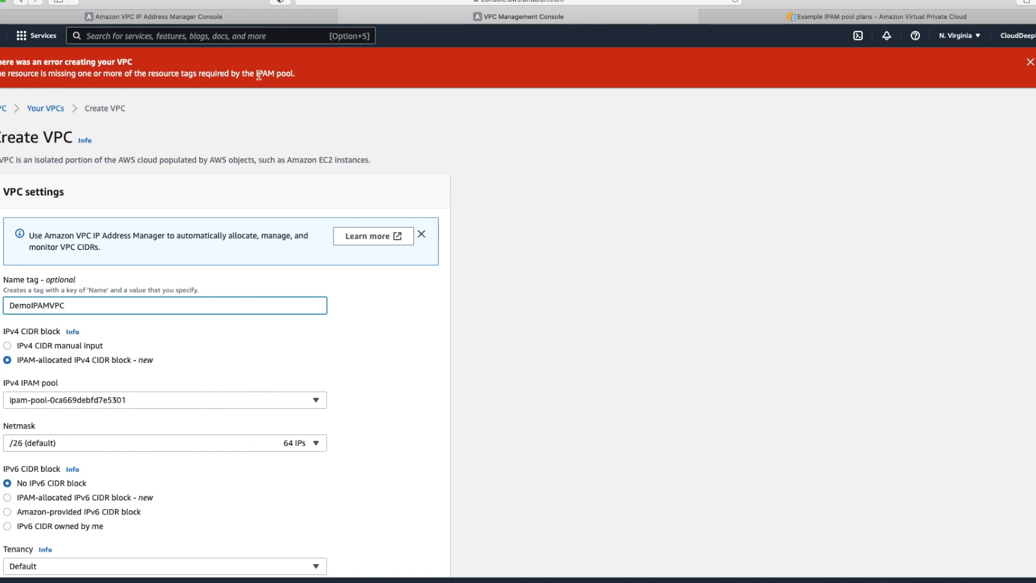
Step: Add a second tag with key Evn and value Dev to the VPC and try to create it again
scroll(171, 309, down, 5)
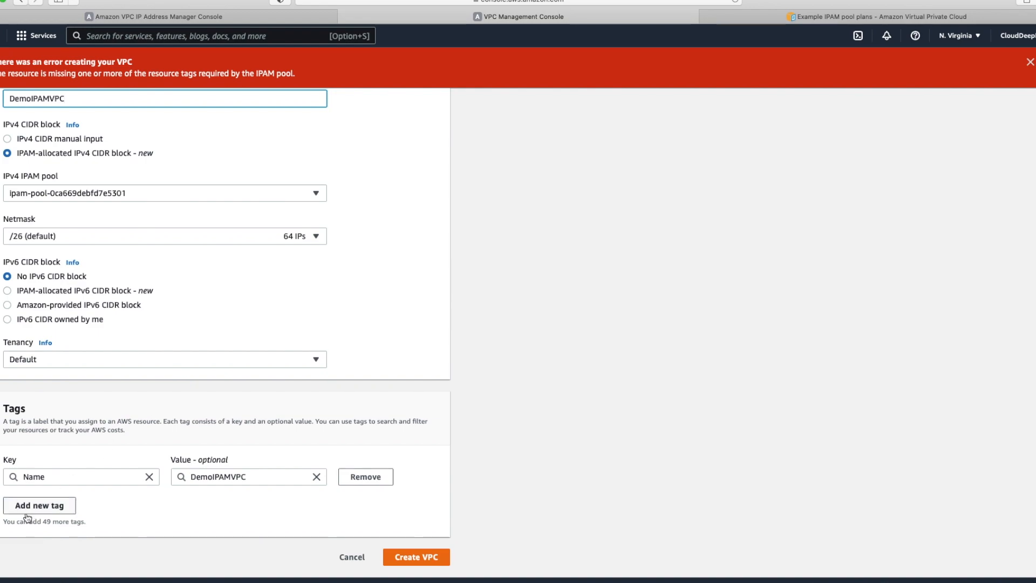
click(71, 504)
text(evn)
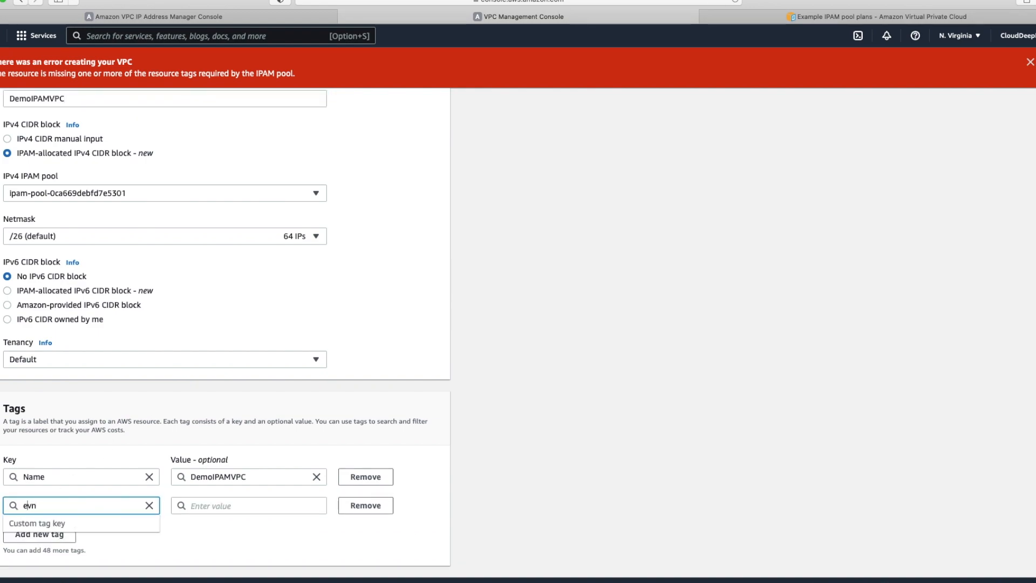
key(BackSpace)
text(Evn)
key(Tab)
text(Dev)
scroll(453, 459, down, 2)
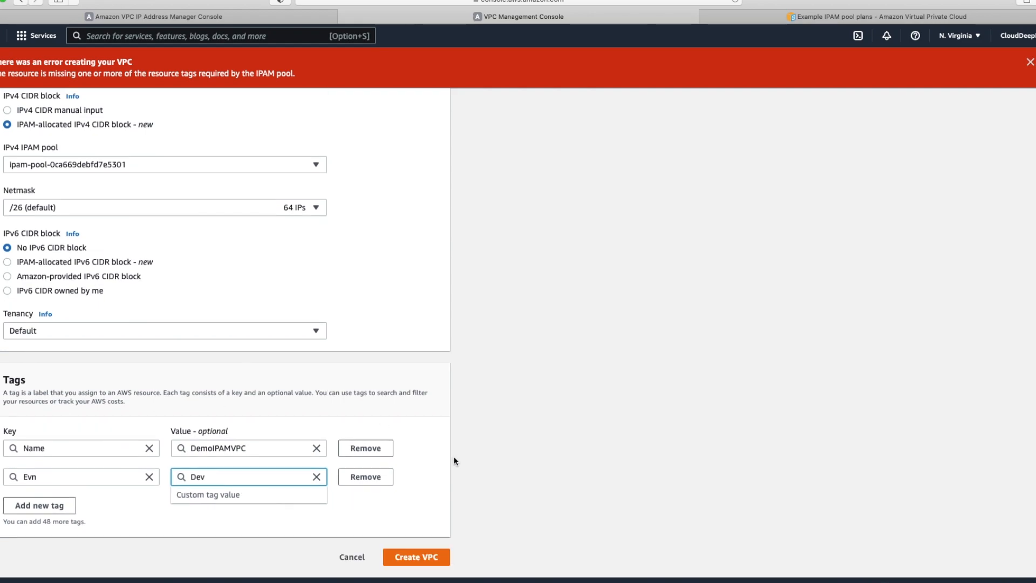
click(431, 554)
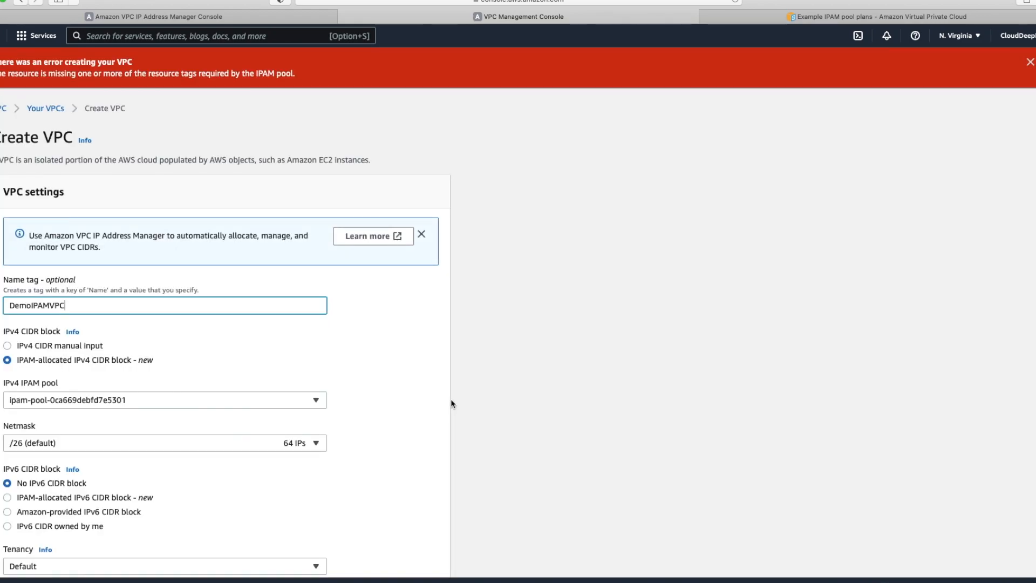
Step: Look up the resource tag required by the u-east-1-dev pool in its compliancy rules
click(267, 16)
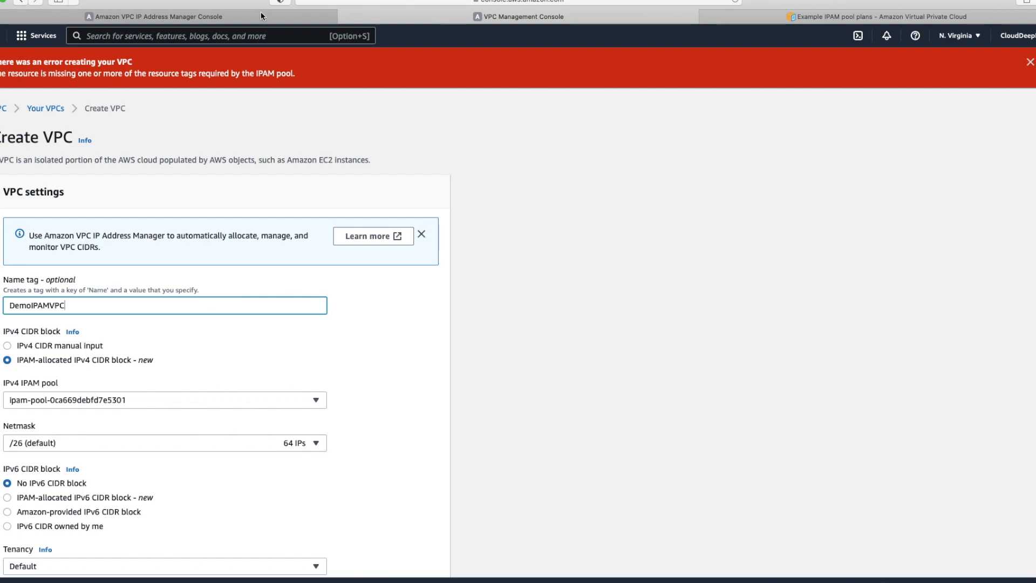
click(365, 259)
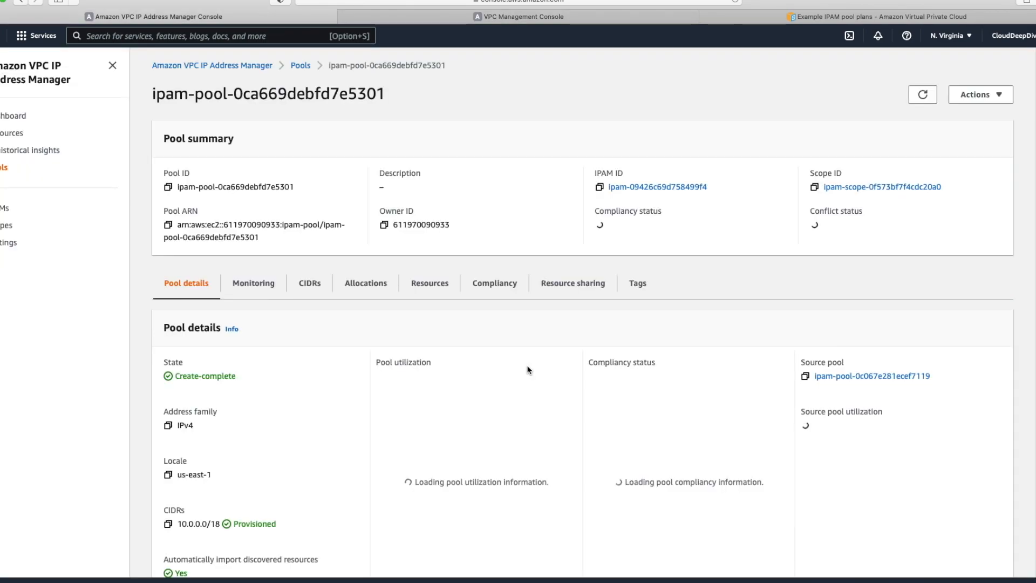
click(496, 289)
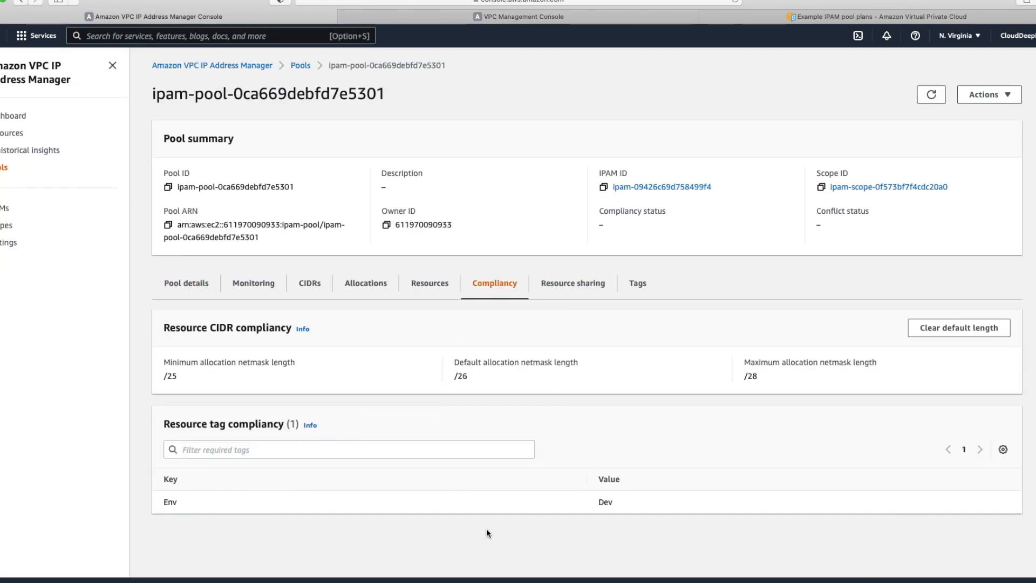
Step: Correct the second tag's key to Env on the new VPC and create the VPC
click(418, 18)
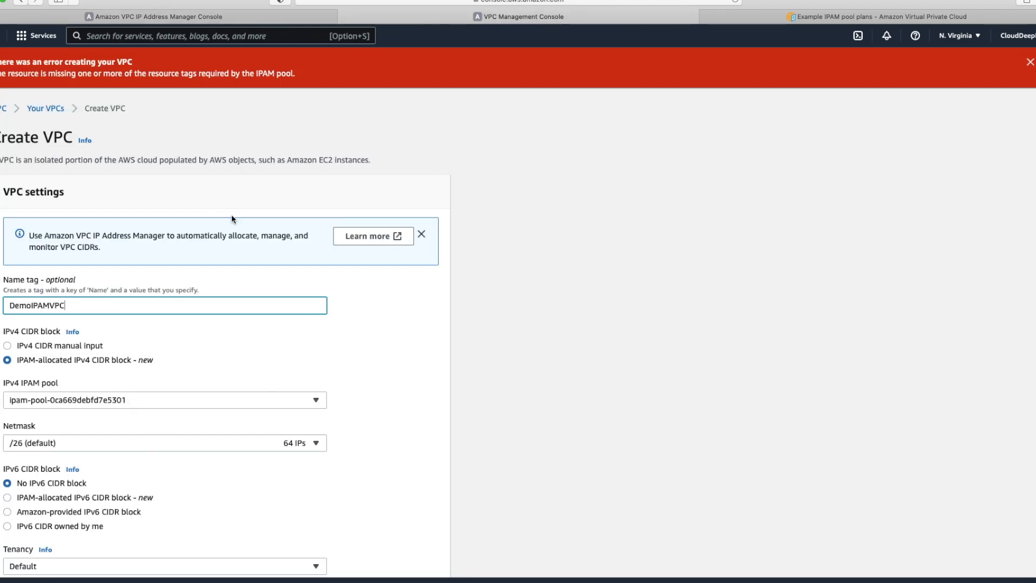
scroll(357, 393, down, 5)
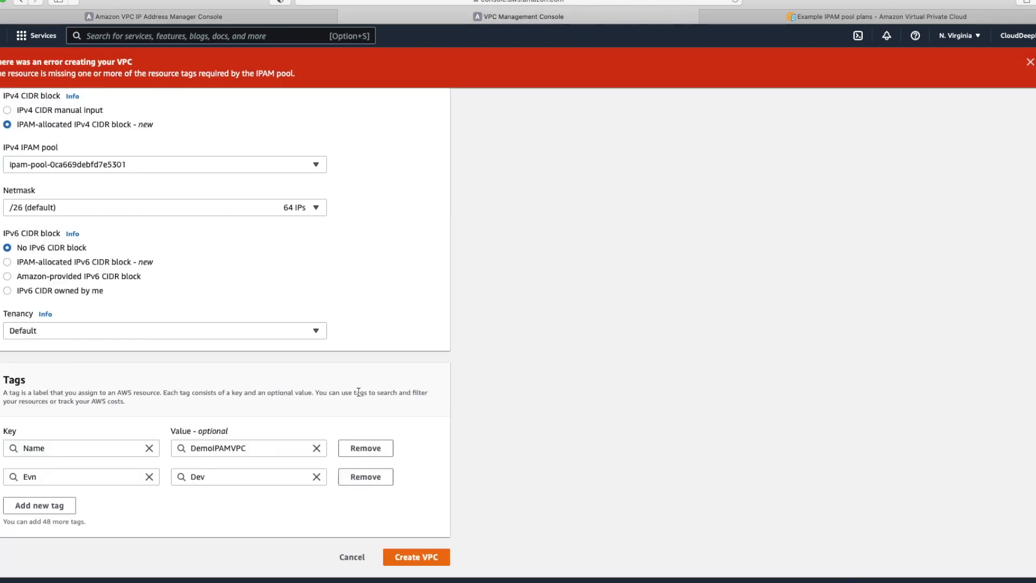
click(66, 474)
key(BackSpace)
key(BackSpace)
text(nv)
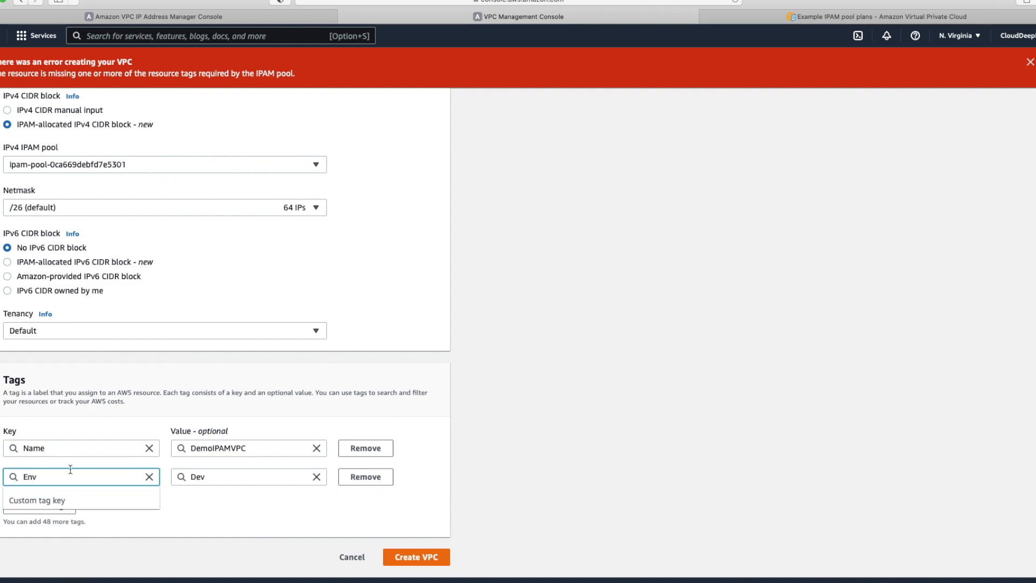
click(263, 502)
click(442, 559)
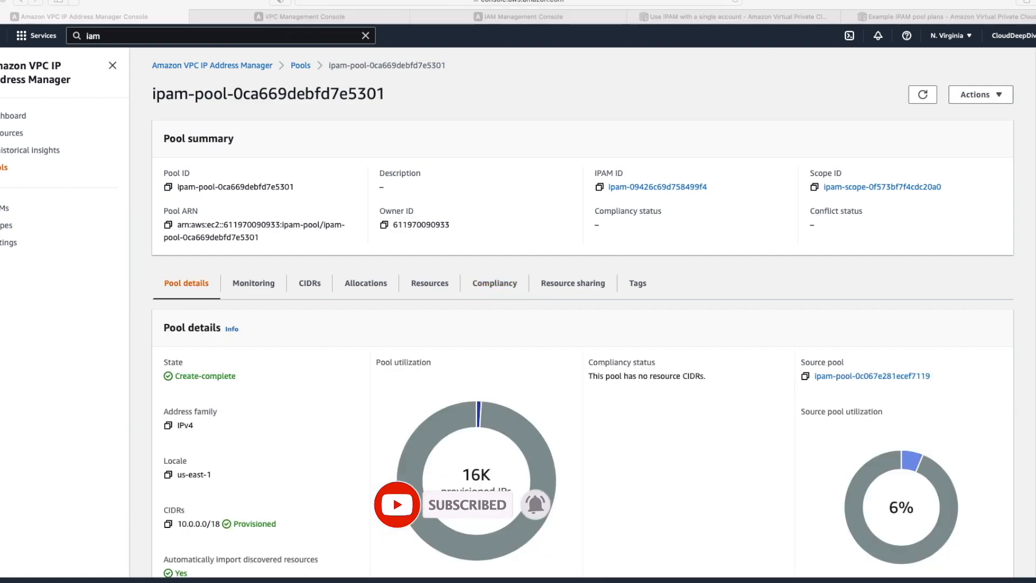
Step: Open the IPAM resources list and read the notice about the service-linked role
click(40, 172)
click(13, 135)
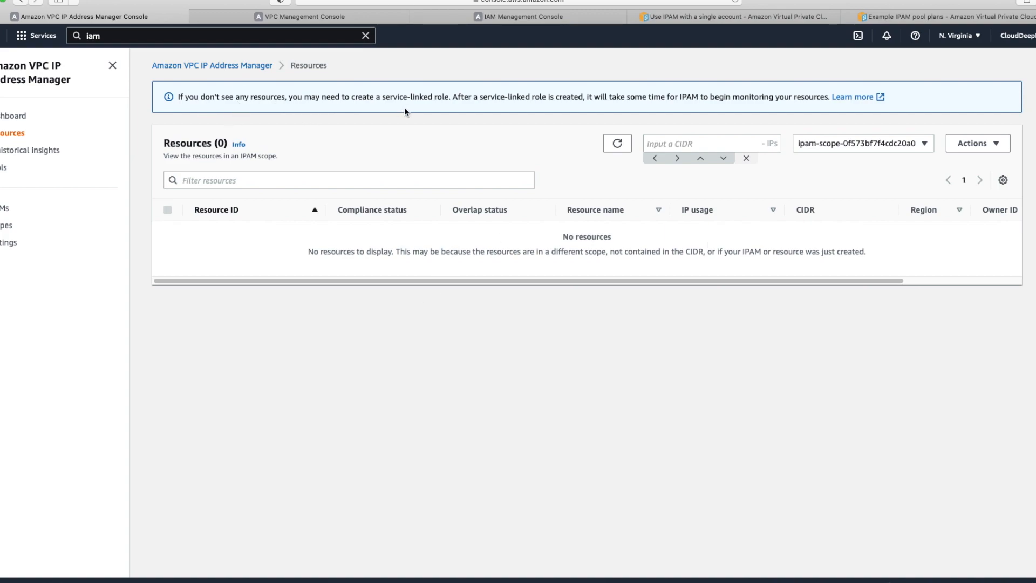
drag(393, 98, 450, 98)
Step: Read in the single-account IPAM guide how to create the service-linked role with the IAM console or the AWS CLI
click(688, 17)
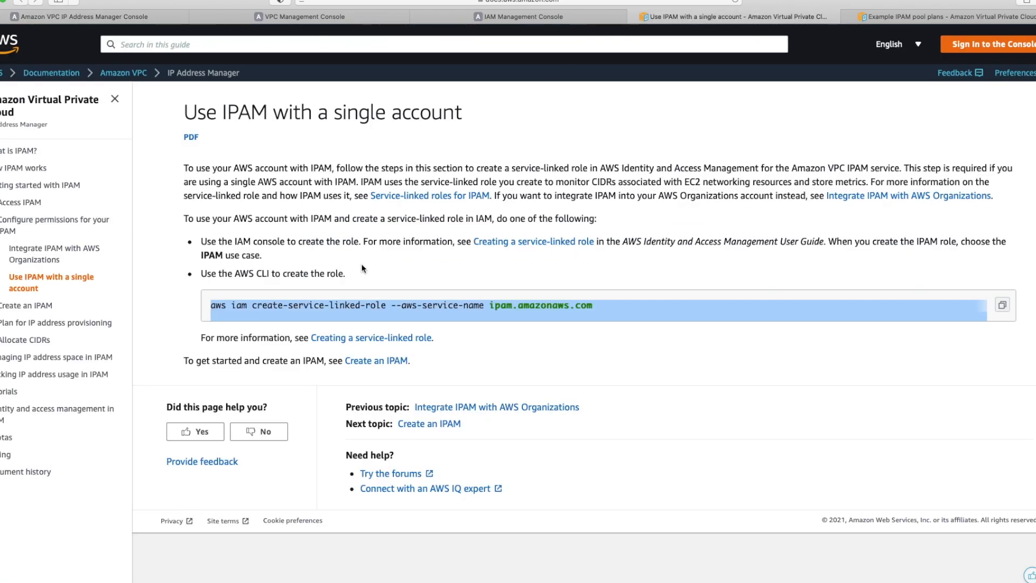
click(251, 241)
drag(227, 240, 280, 245)
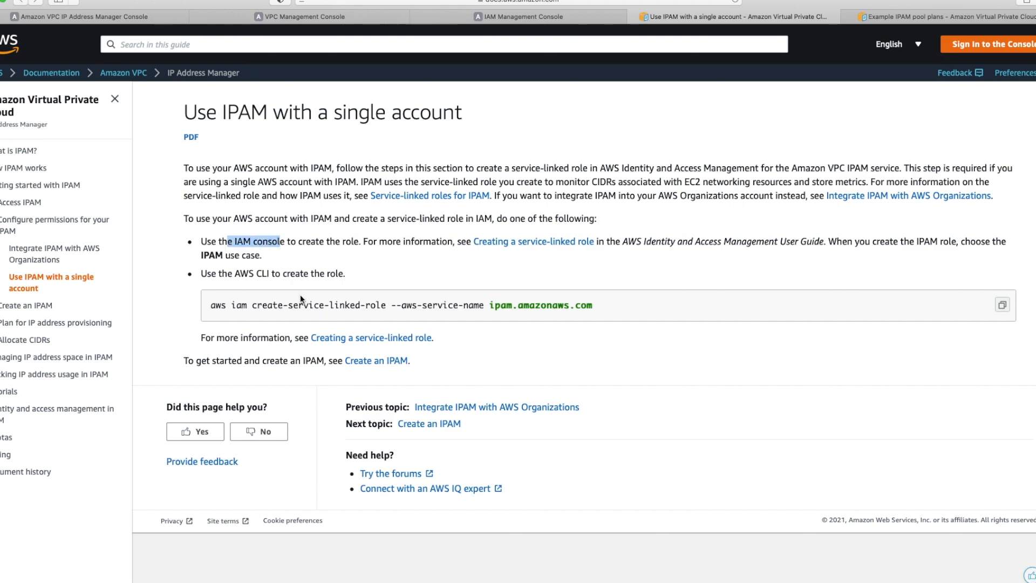
click(246, 278)
drag(245, 278, 319, 277)
click(227, 304)
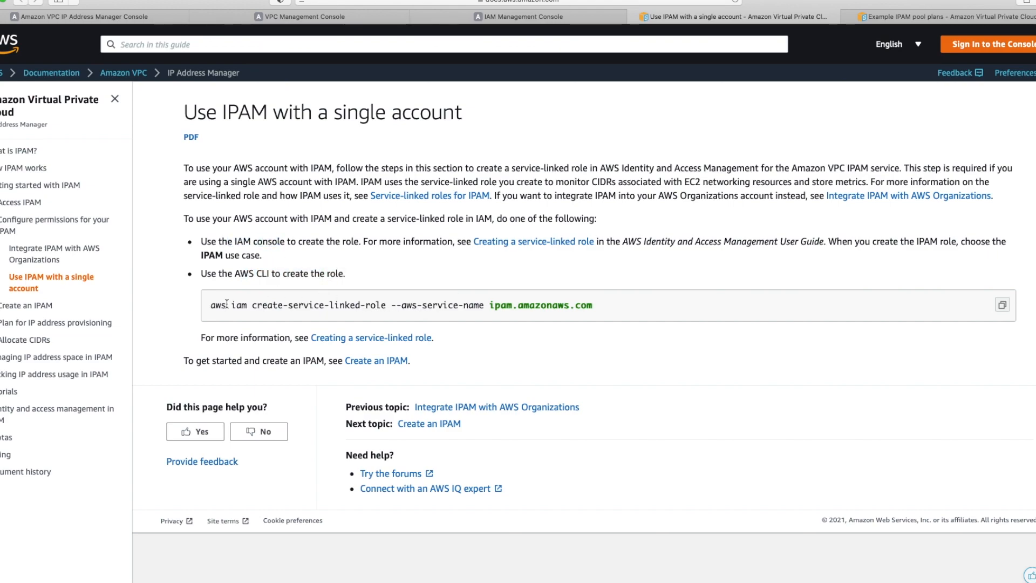
Step: Inspect the permissions policy and trusted entity of the AWSServiceRoleForIPAM role in IAM
click(510, 21)
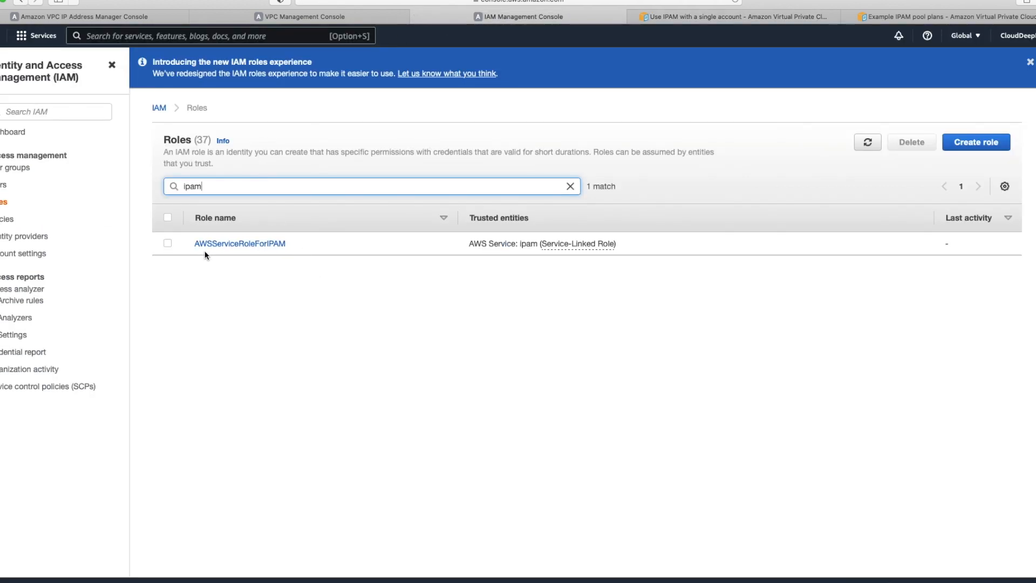
click(271, 244)
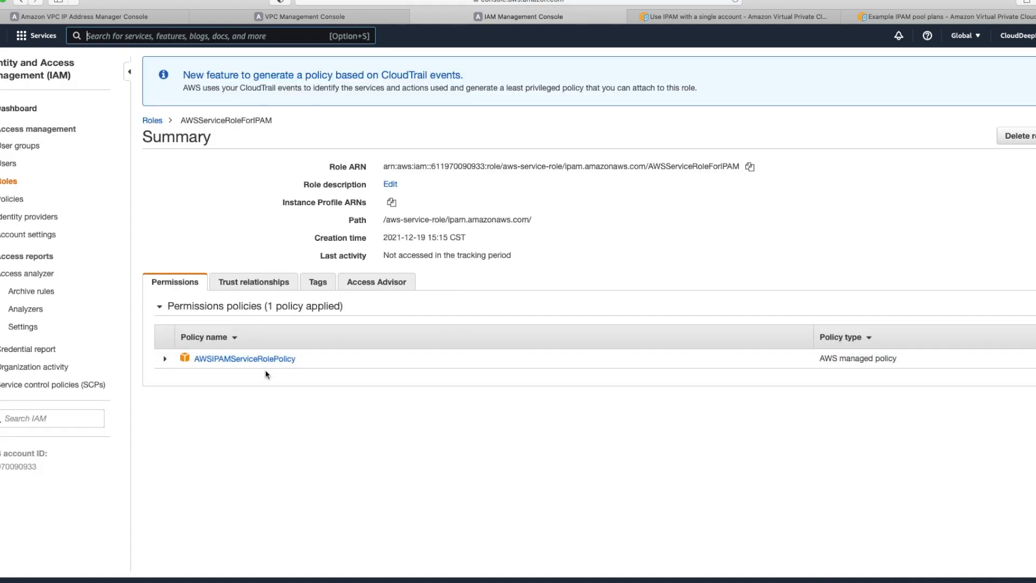
click(246, 280)
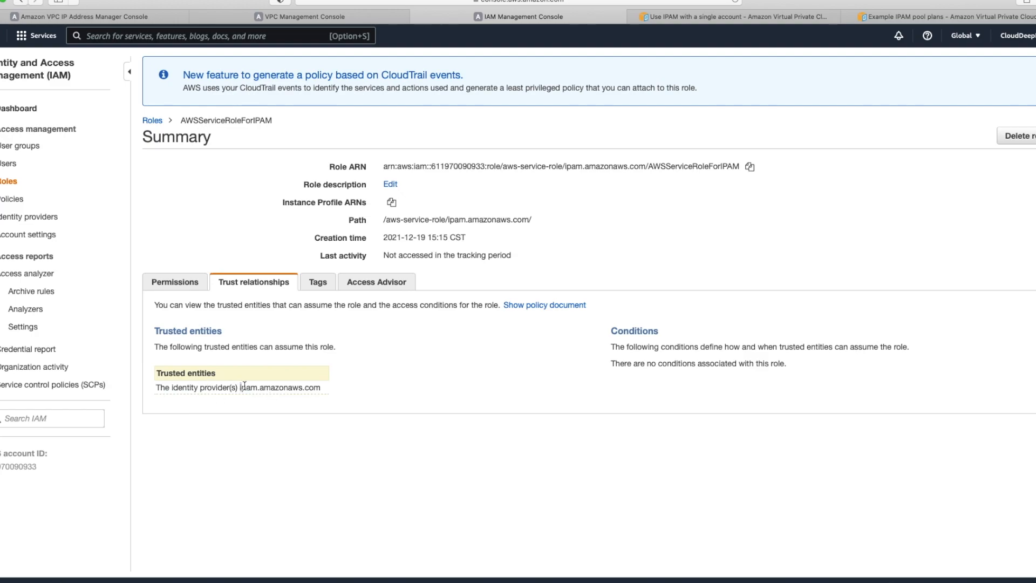
drag(240, 387, 333, 389)
click(338, 444)
Step: Return to the IPAM resources list, set its page size to 50 resources and collapse the side navigation
click(107, 20)
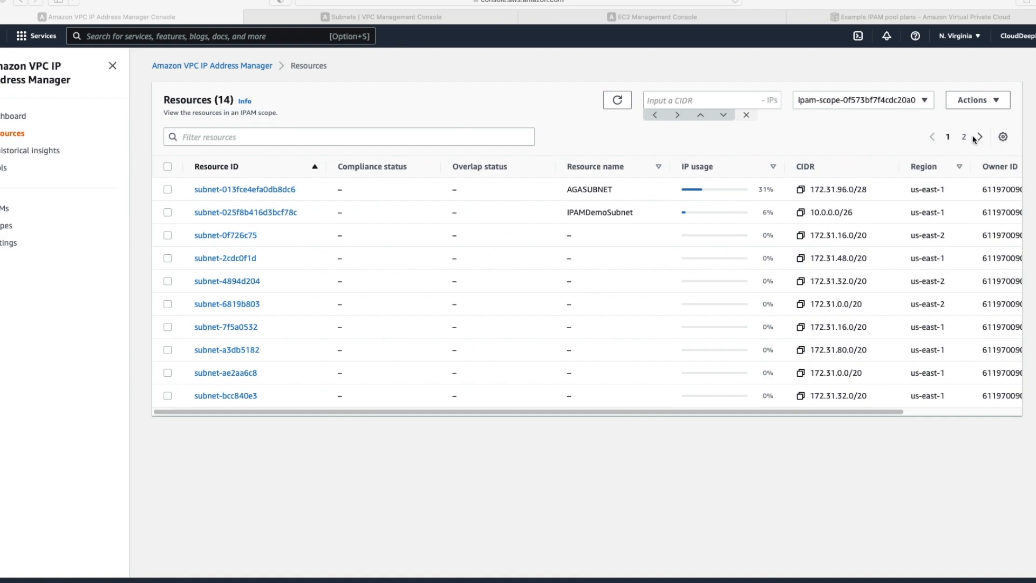
click(1003, 137)
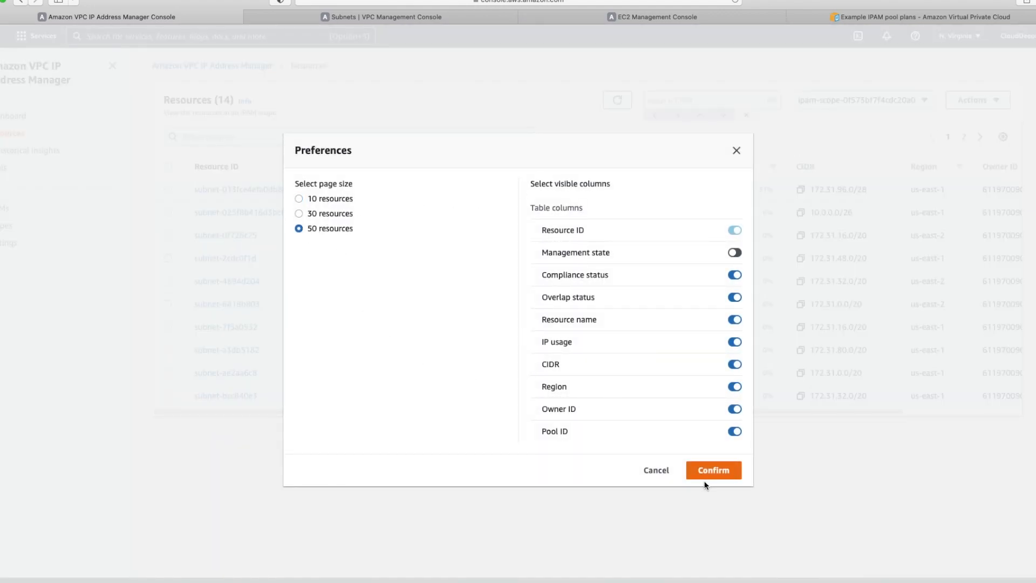
click(715, 470)
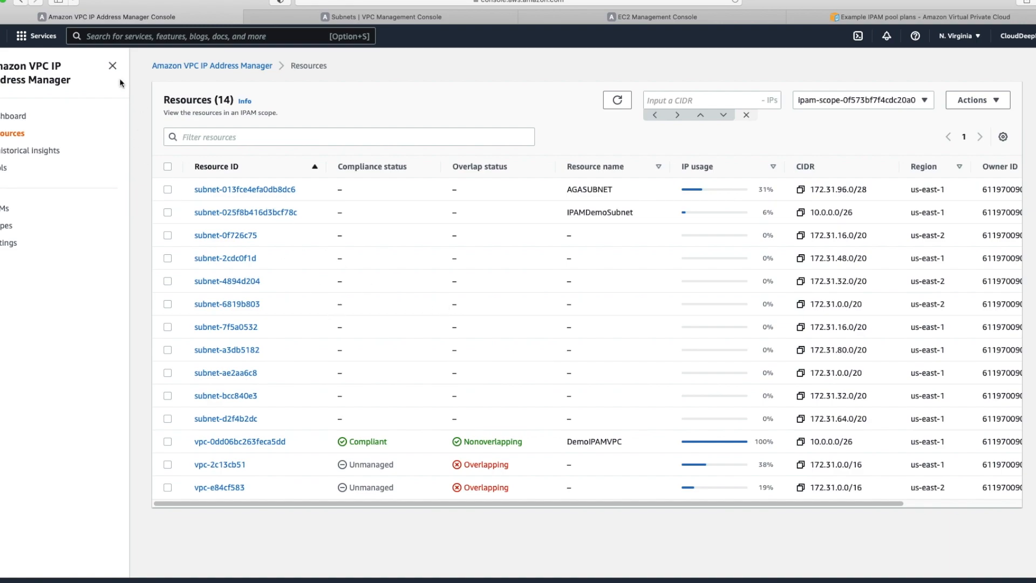
click(112, 65)
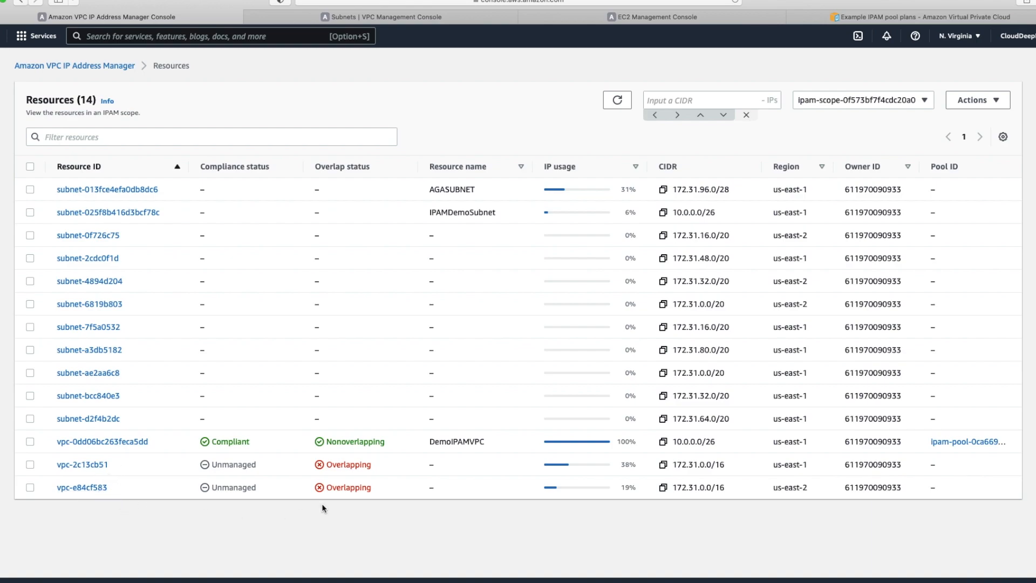
Step: Examine the compliance status, overlap status and CIDRs of the listed resources, especially DemoIPAMVPC and IPAMDemoSubnet
drag(218, 167, 270, 167)
drag(263, 442, 201, 441)
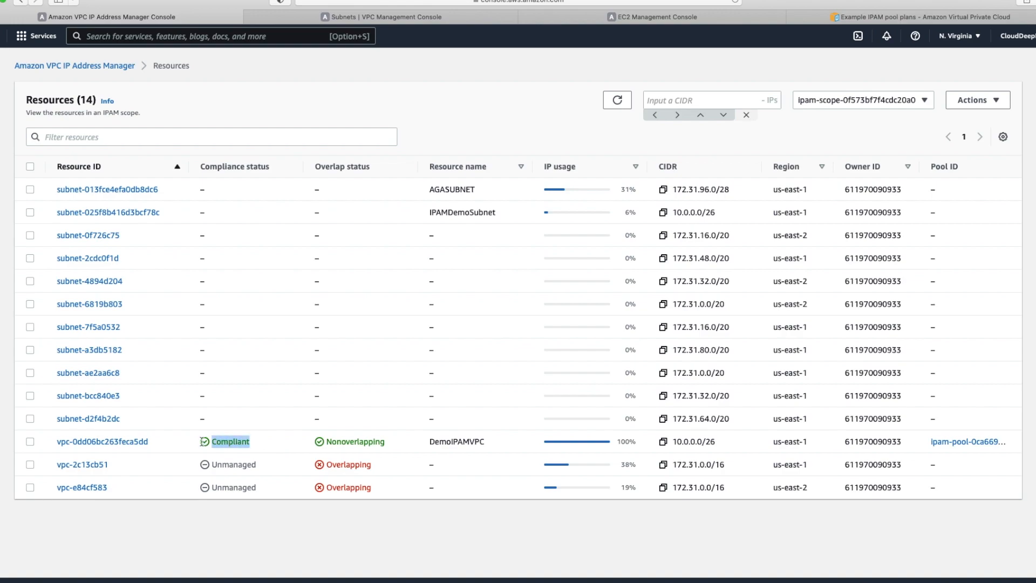
click(198, 541)
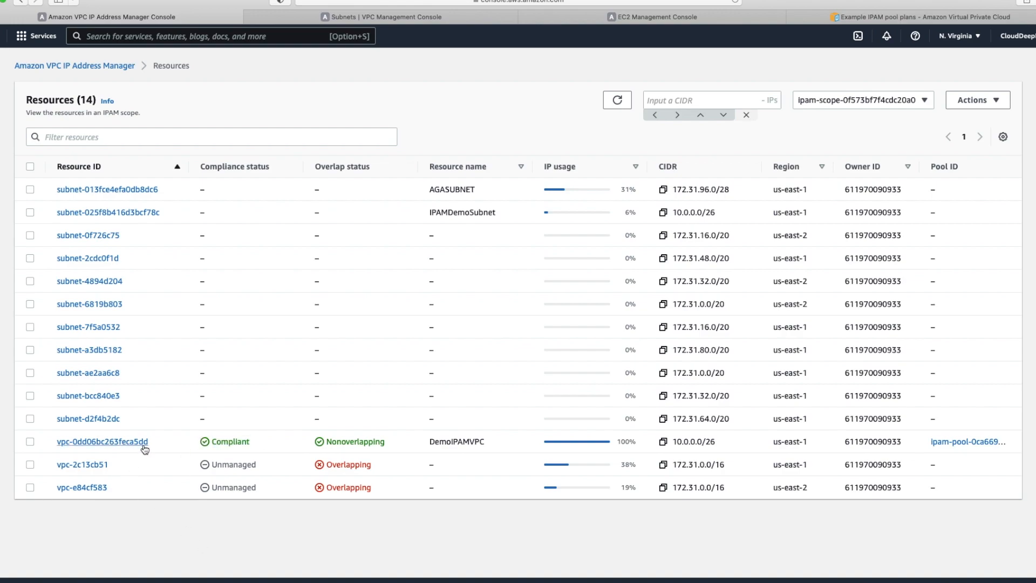
drag(116, 443, 56, 442)
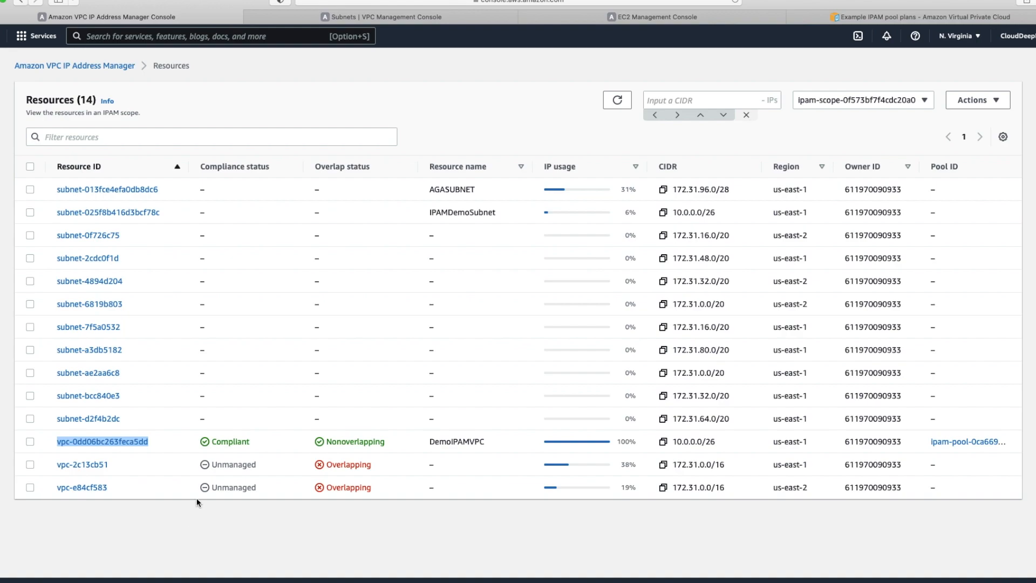
drag(257, 441, 170, 441)
click(463, 537)
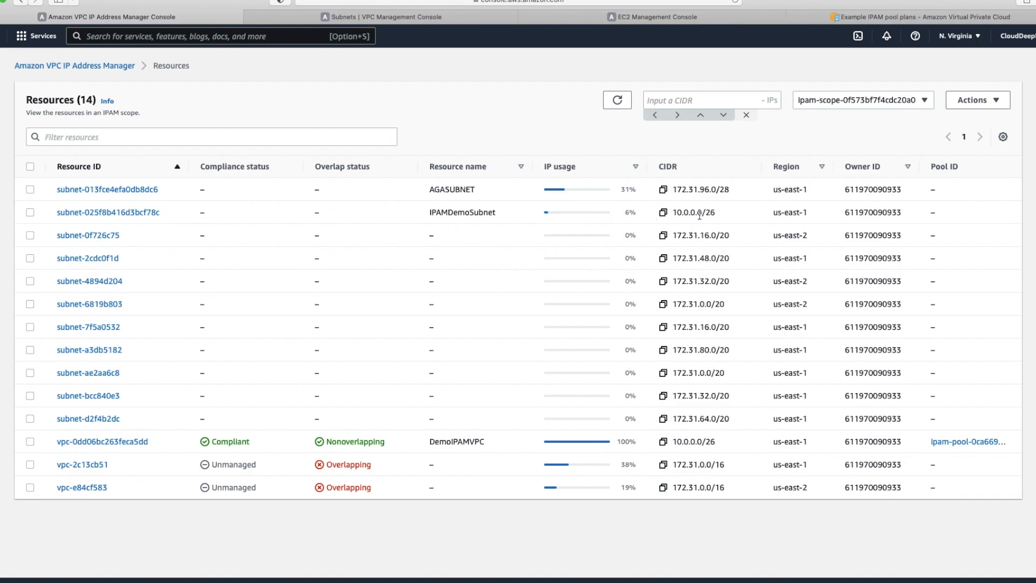
drag(675, 212, 717, 215)
mouse_move(572, 449)
Step: Open IP historical insights and enter the allocated Elastic IP address as the CIDR 34.238.36.63/32
click(72, 66)
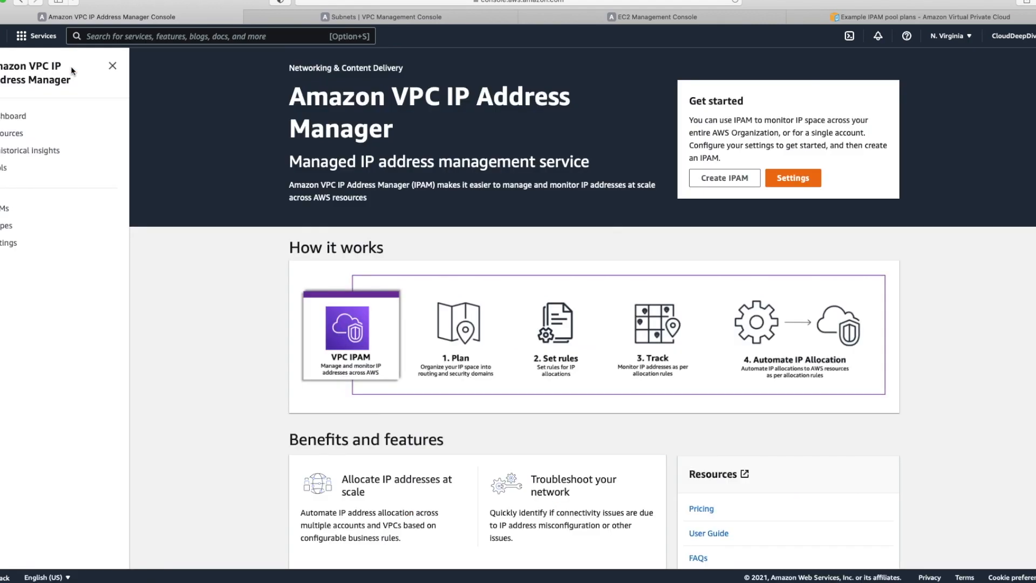
click(24, 152)
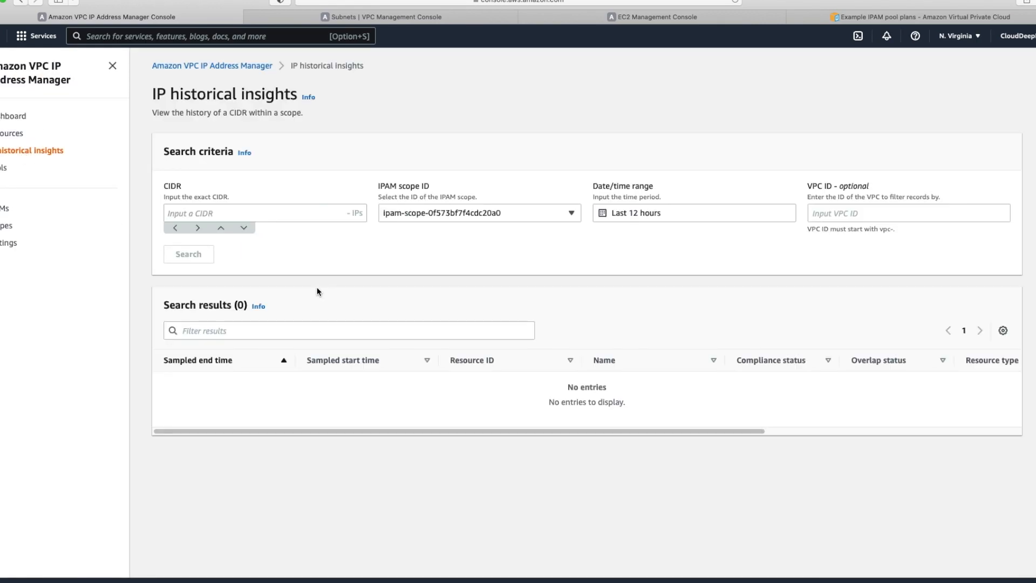
click(656, 17)
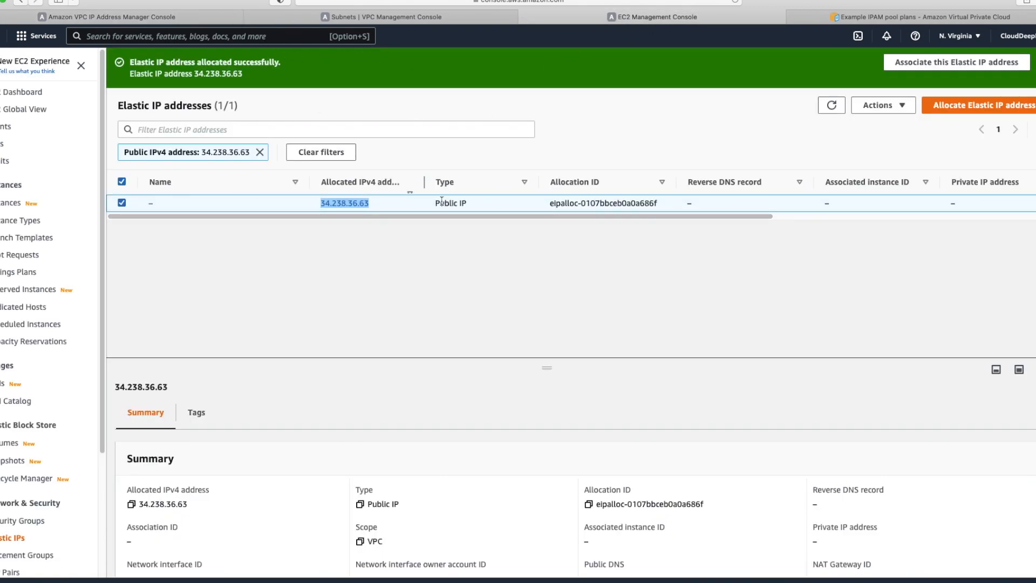
click(115, 16)
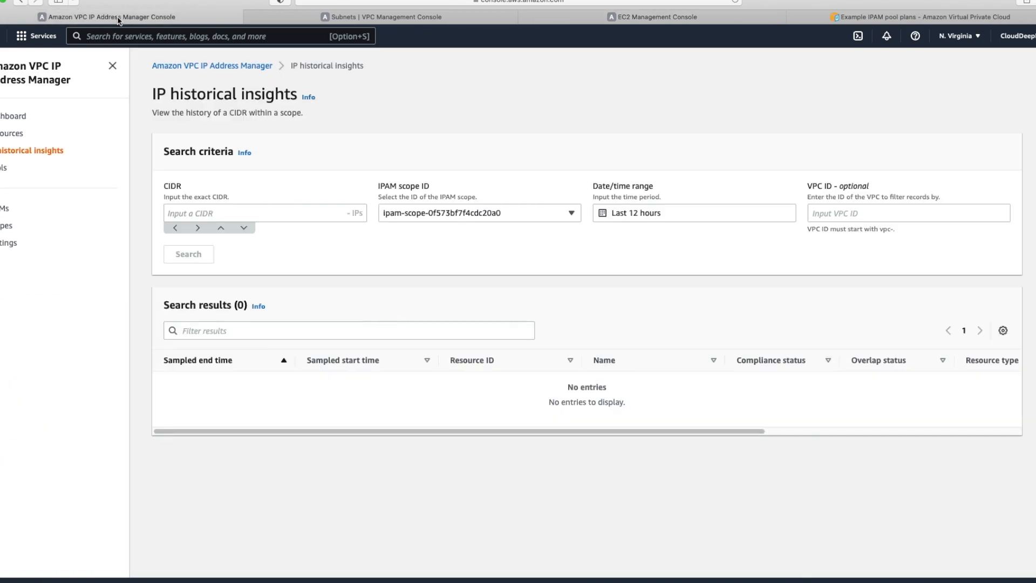
click(248, 211)
text(34.238.36.63)
text(/32)
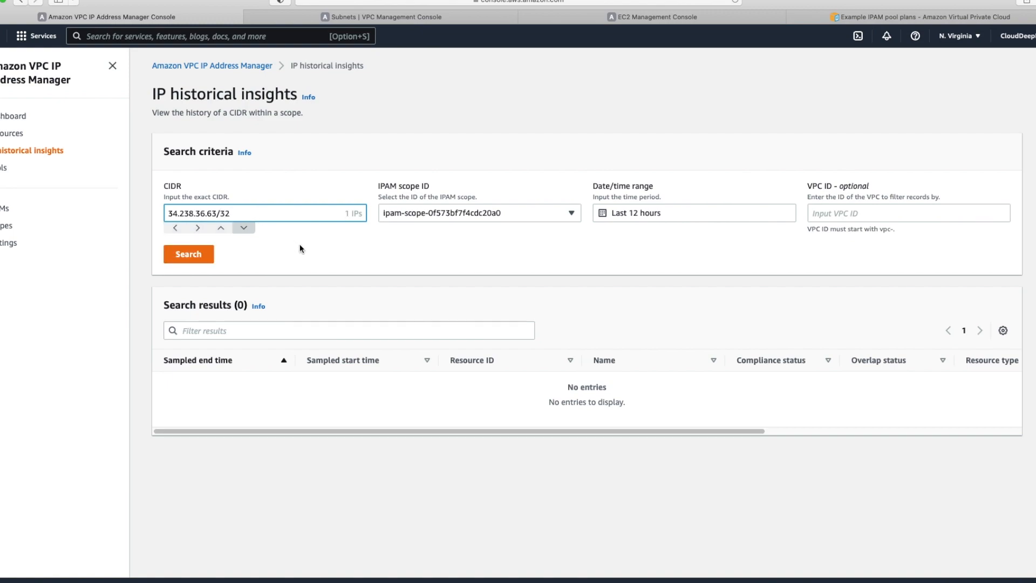
Step: Choose the default public IPAM scope, search the CIDR's history and check the sampled start time
click(461, 216)
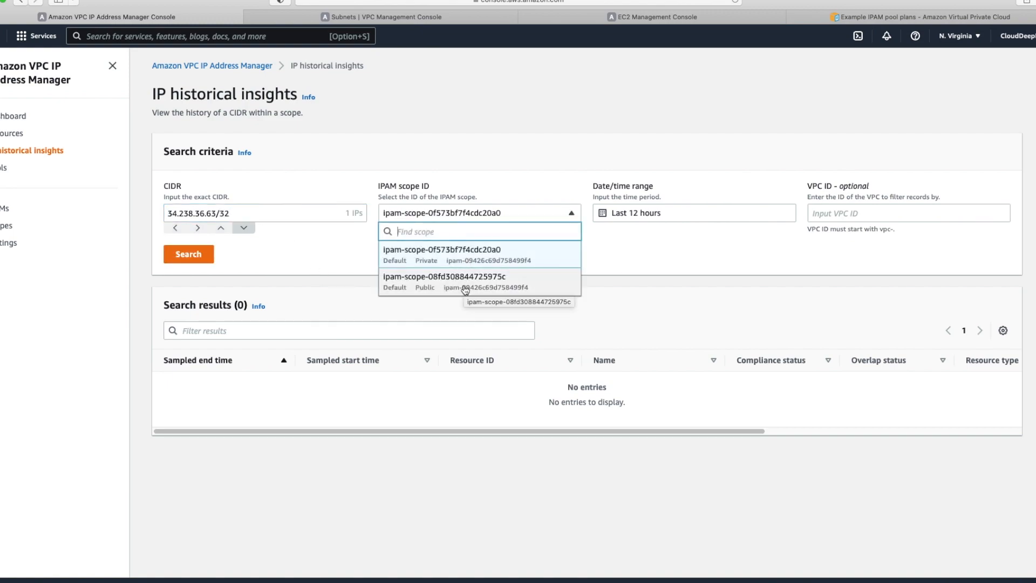
click(465, 289)
click(447, 216)
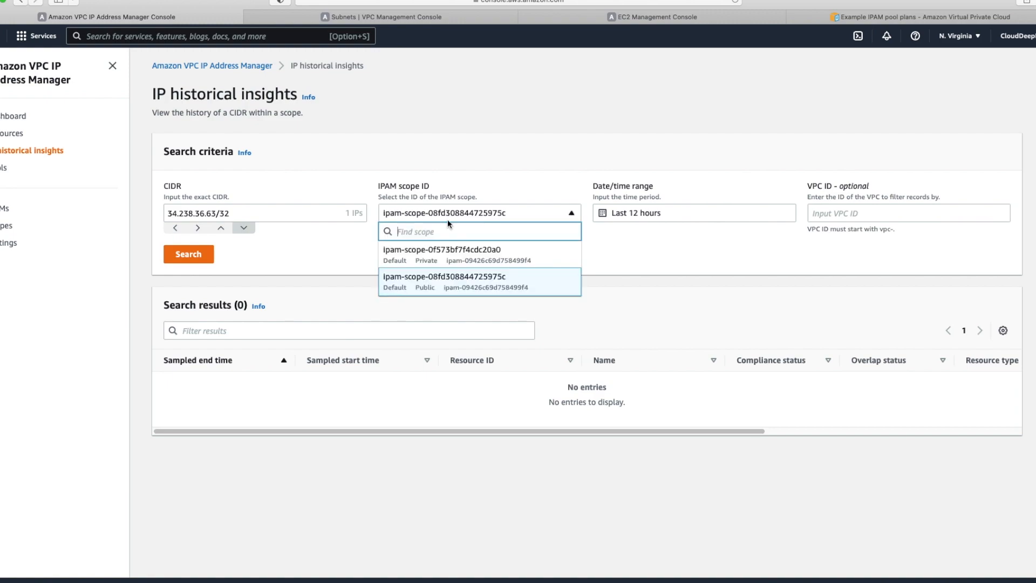
click(453, 279)
click(184, 256)
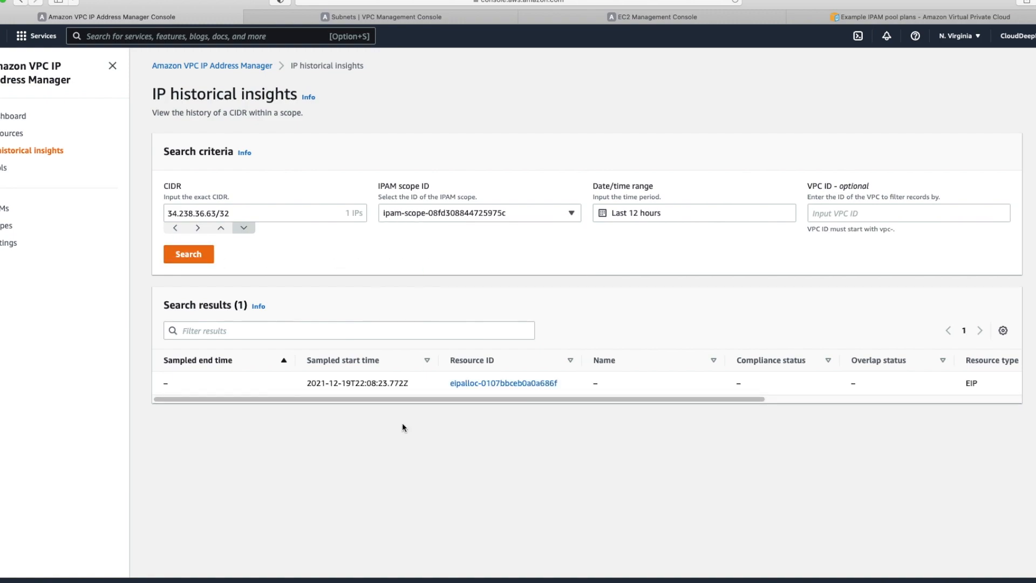
drag(318, 382, 383, 379)
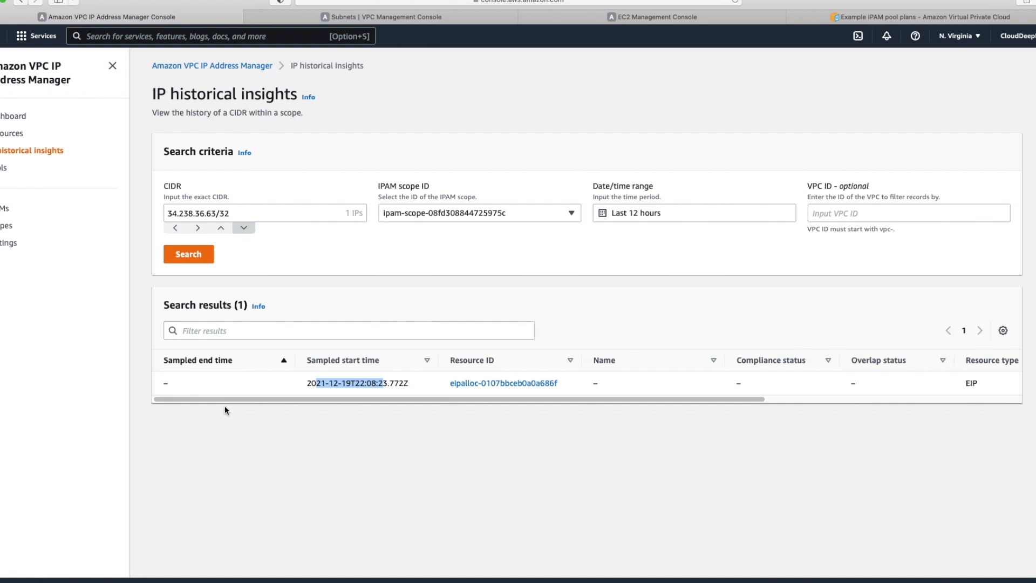
Step: Review the u-east-1-dev pool's utilization and compliance charts and its list of resources
click(2, 169)
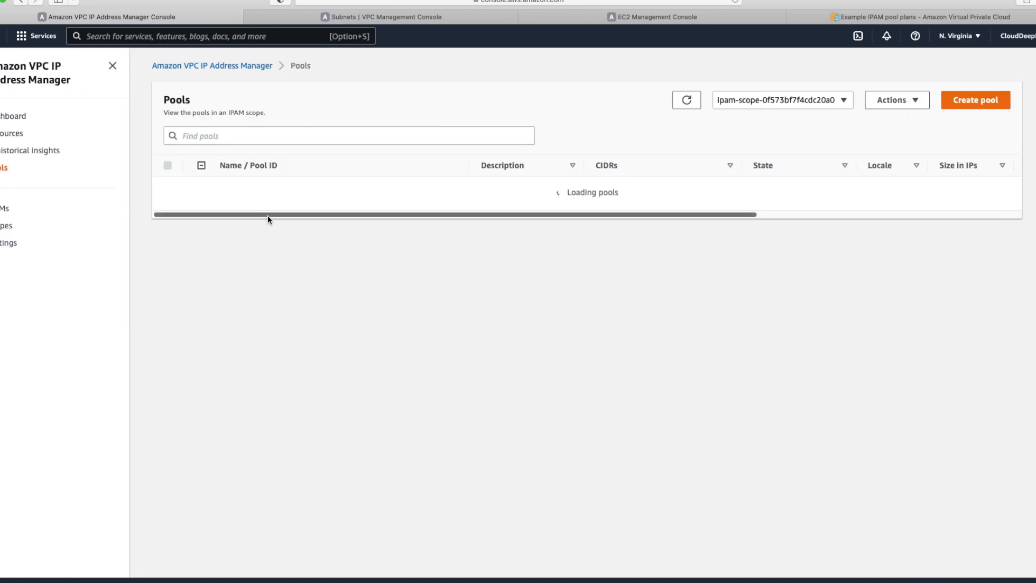
click(289, 257)
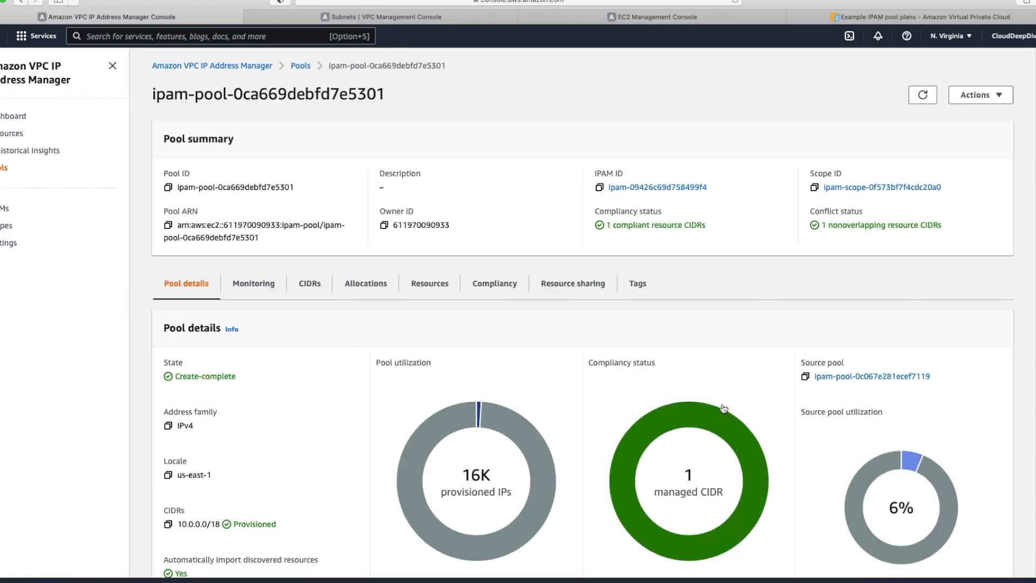
scroll(138, 367, down, 2)
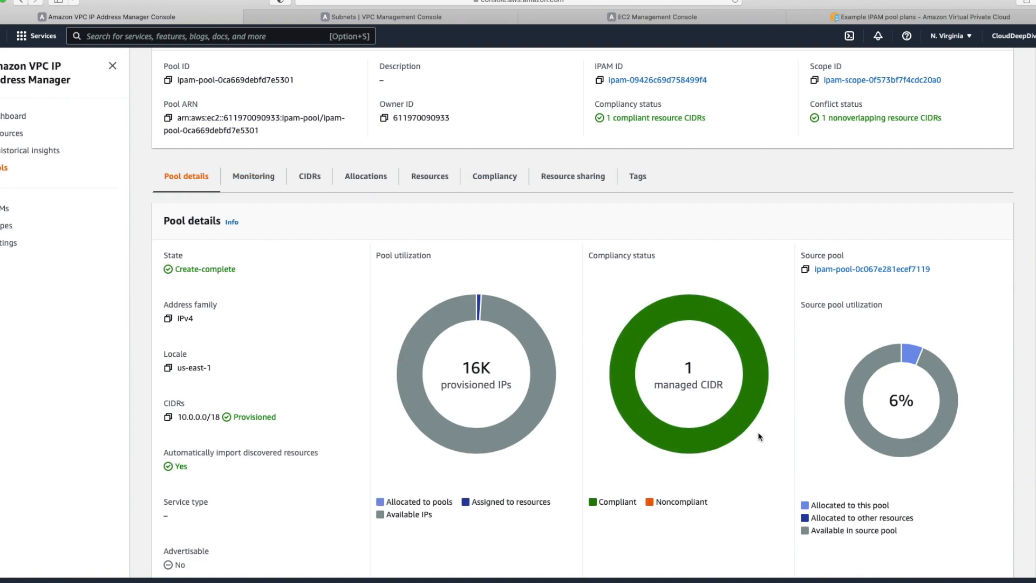
click(422, 182)
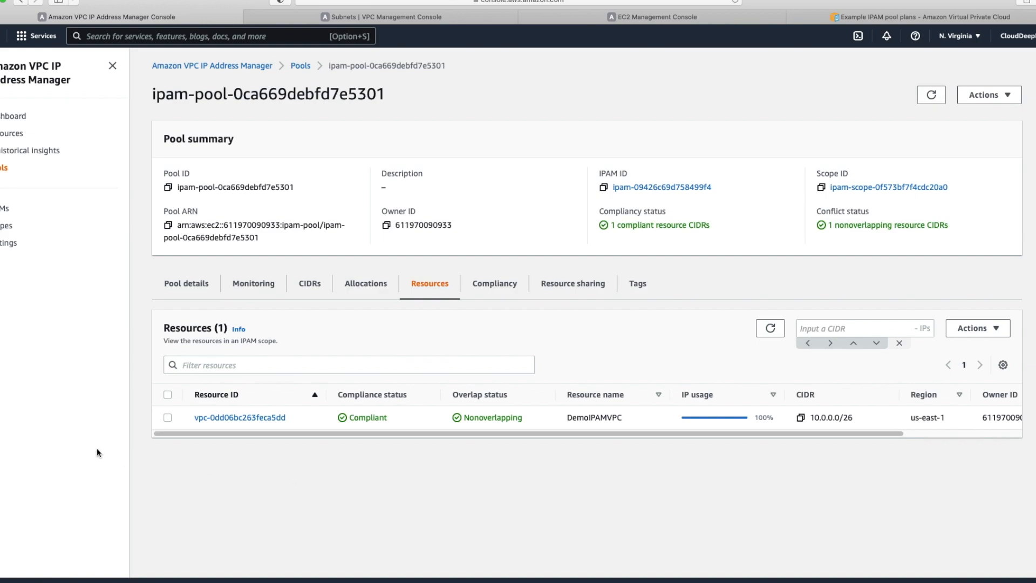
Step: Open the IPAM dashboard
click(16, 115)
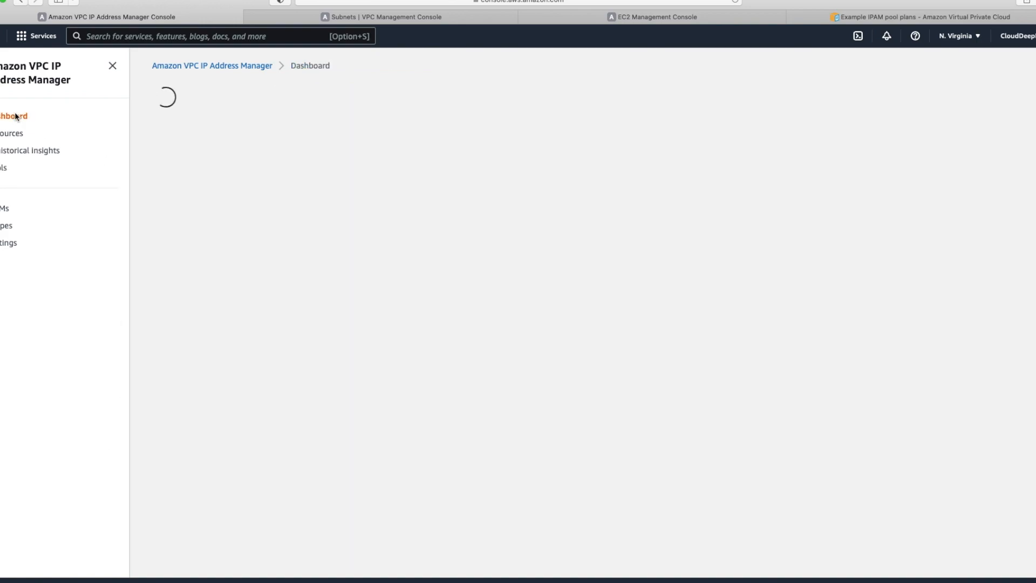